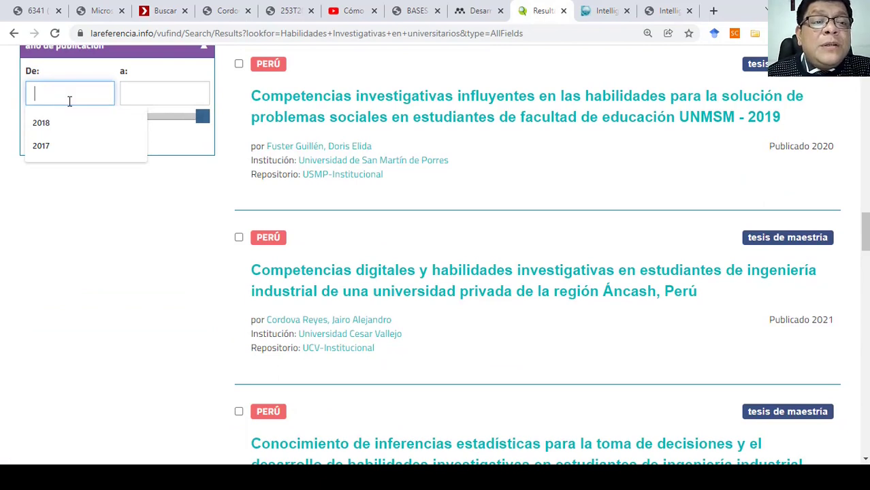
Filter the search results to publication years 2017 to 2021 and look over the filtered list.
left_click(55, 148)
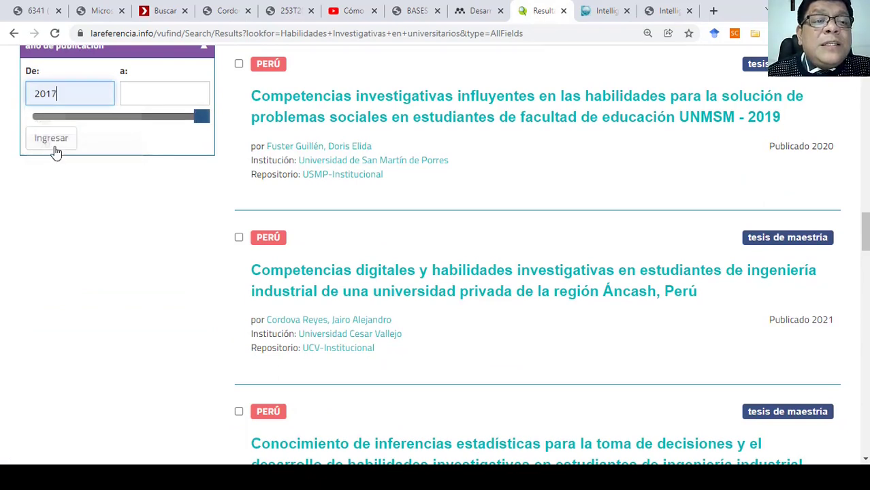
left_click(148, 96)
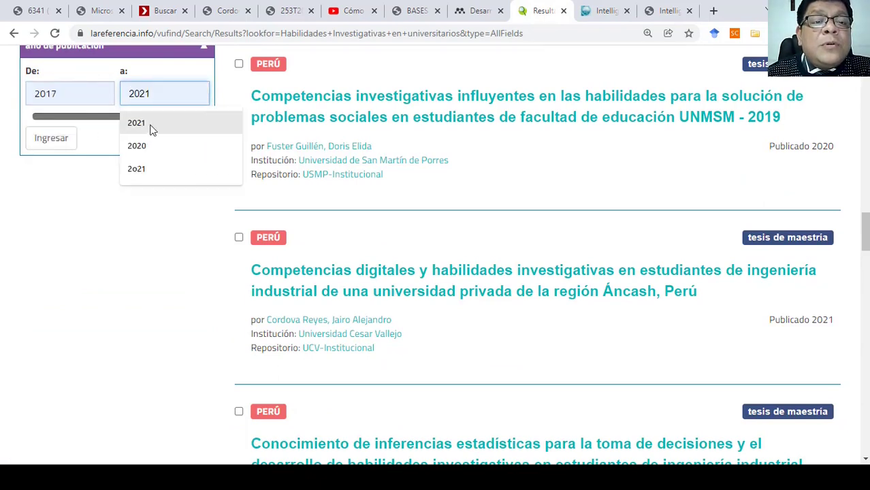
left_click(152, 127)
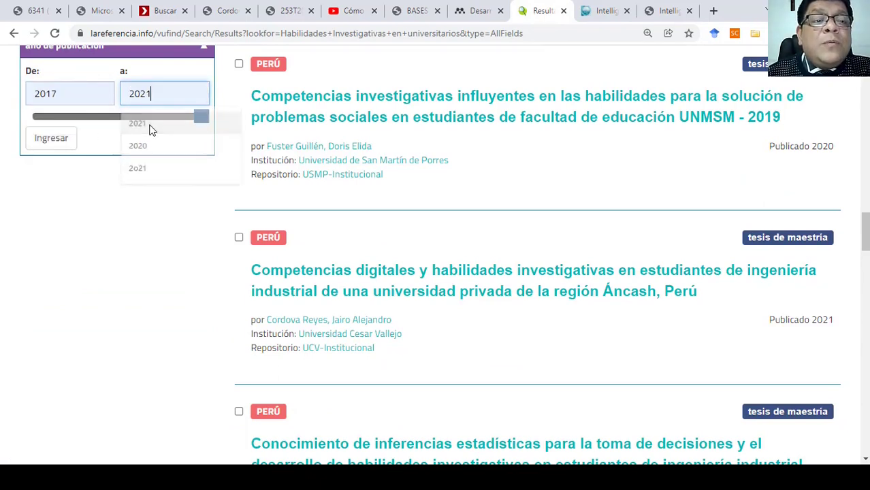
left_click(67, 143)
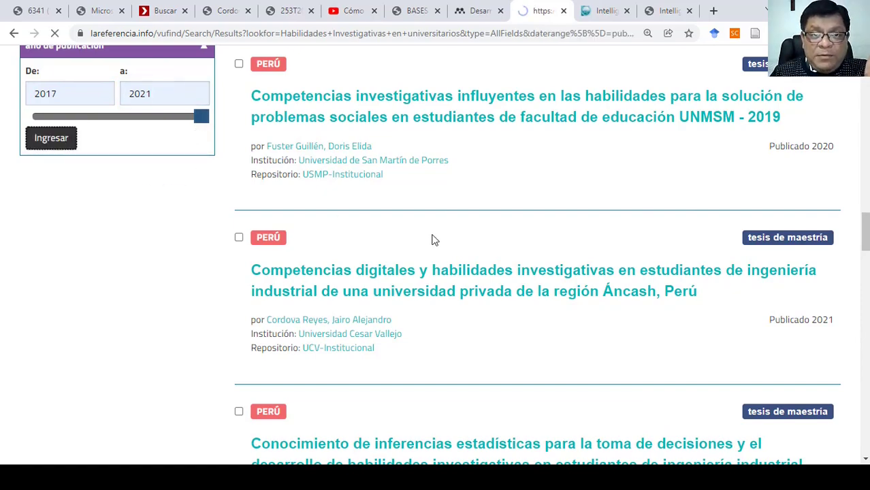
scroll(456, 224, "down", 2)
scroll(467, 222, "down", 15)
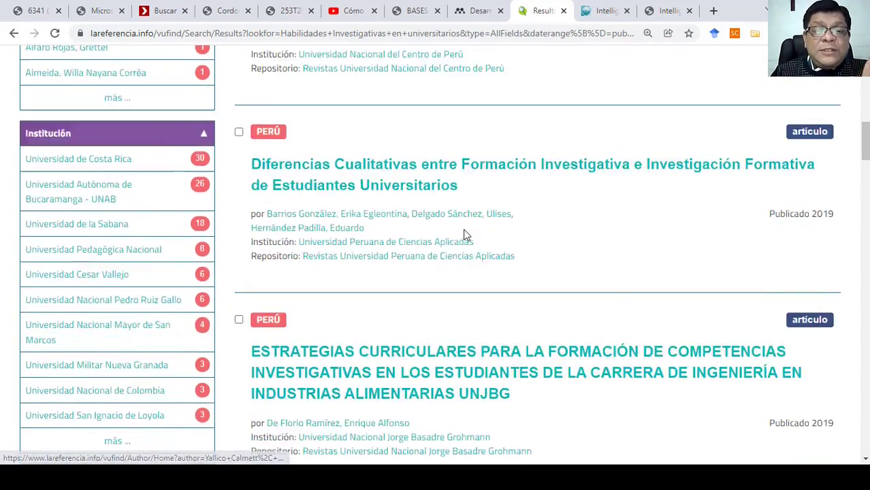
scroll(467, 232, "up", 4)
scroll(465, 231, "up", 10)
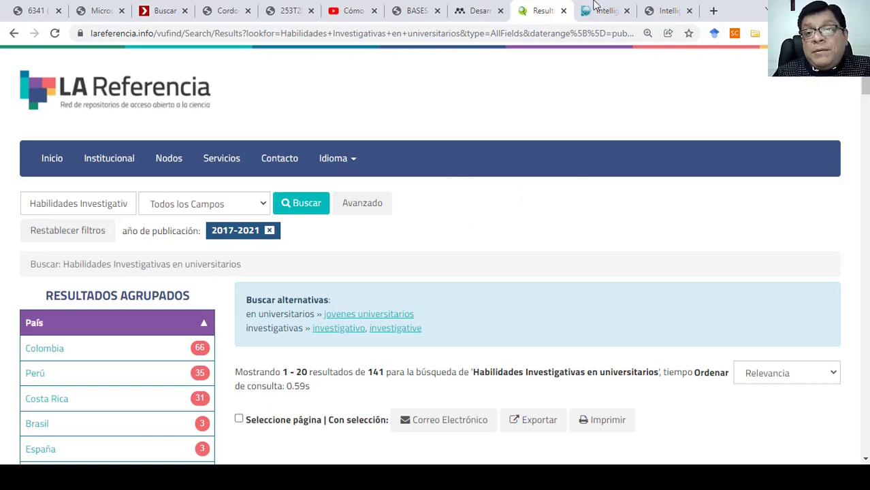
Open the Google Scholar extension's search box in a new browser tab.
left_click(714, 10)
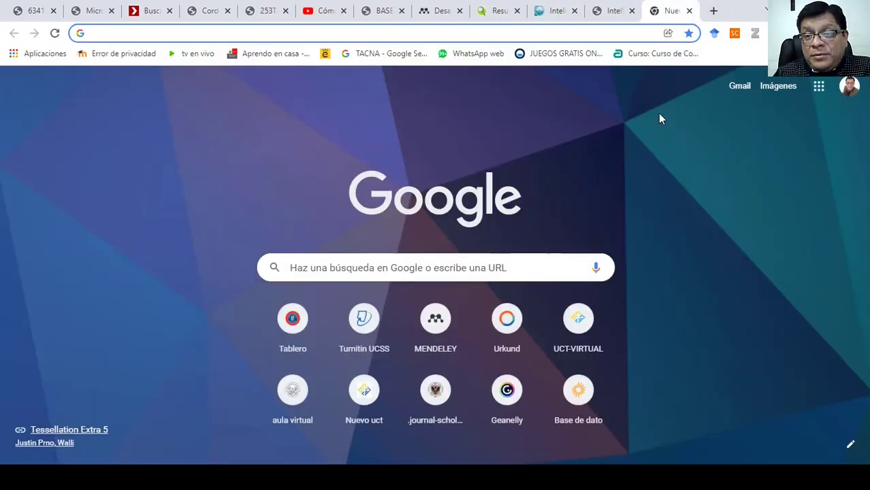
left_click(715, 33)
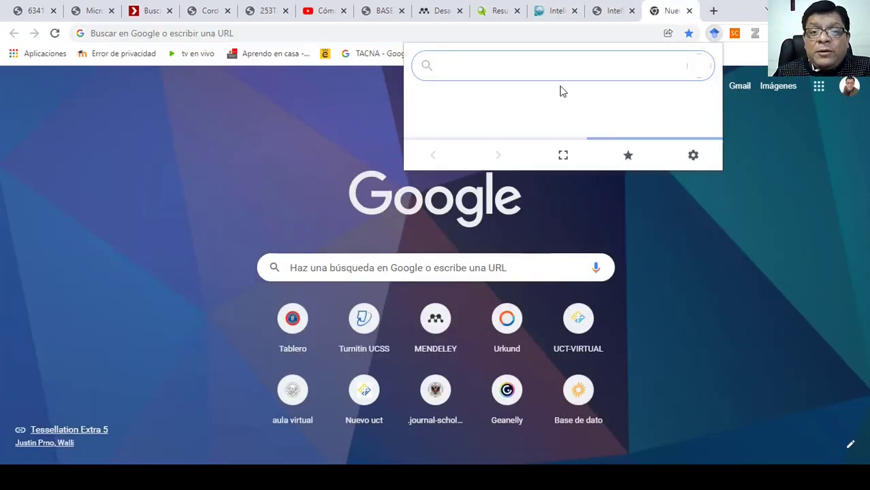
left_click(480, 67)
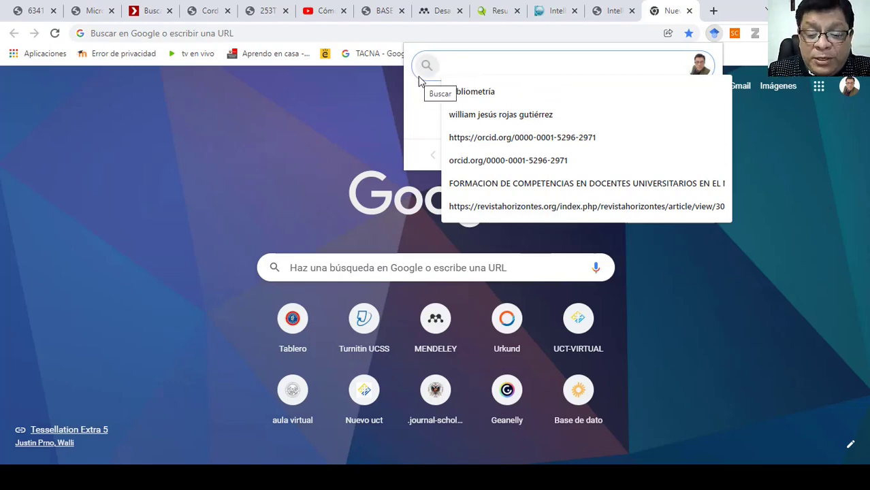
type("habil")
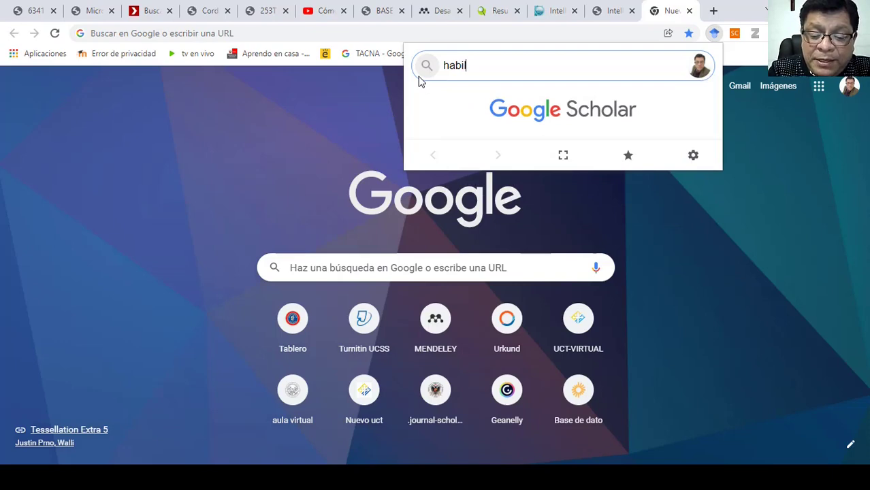
type("iddaes")
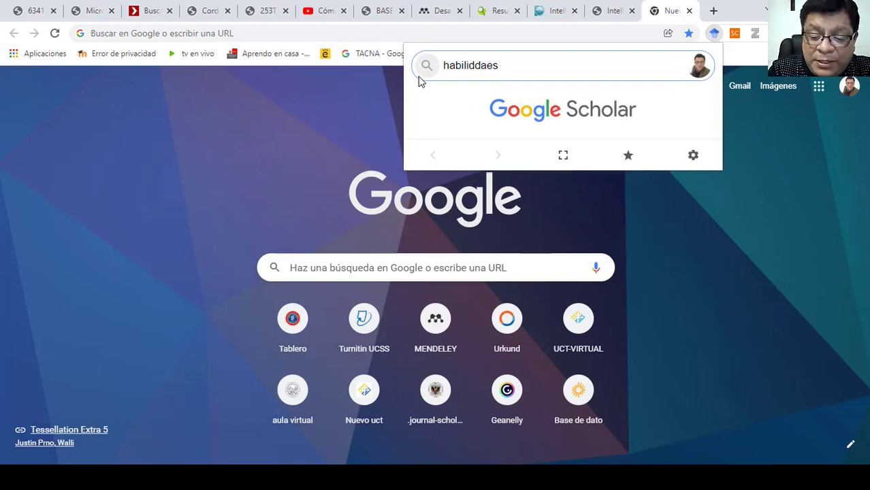
type(" investiga")
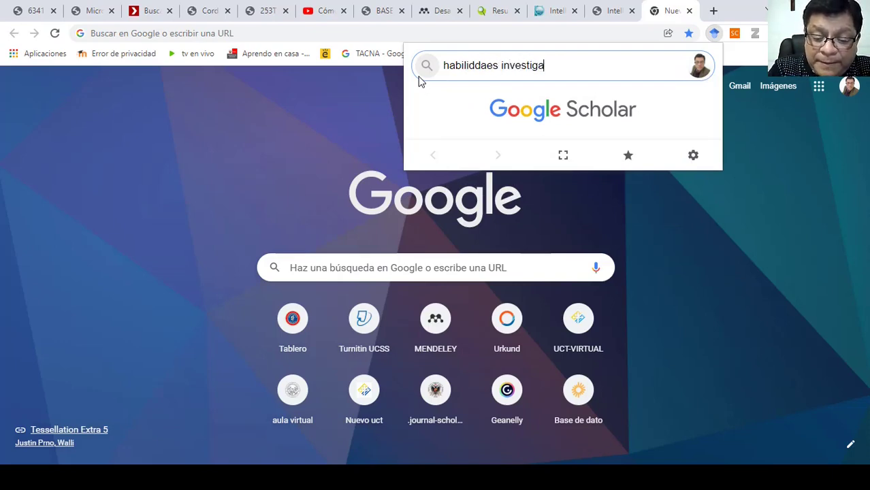
type("tivas universitarias")
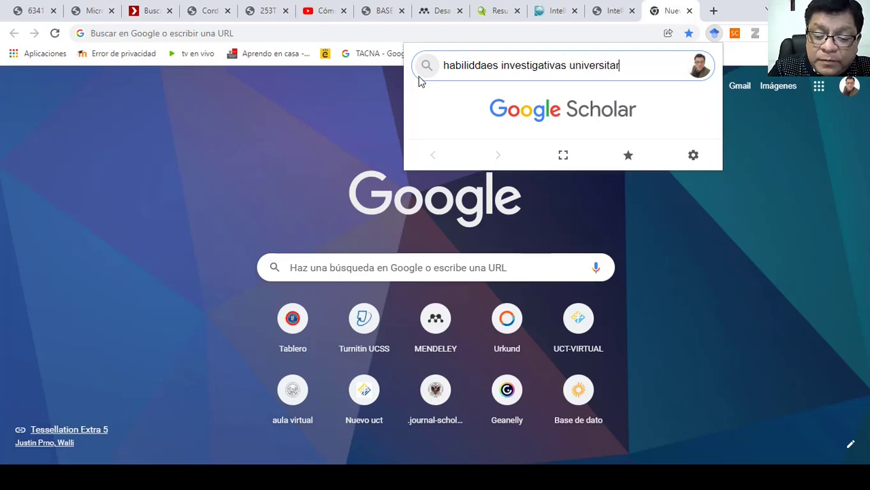
Open the full Google Académico page and search it for "Habilidades investigativas en universitarios".
left_click(562, 160)
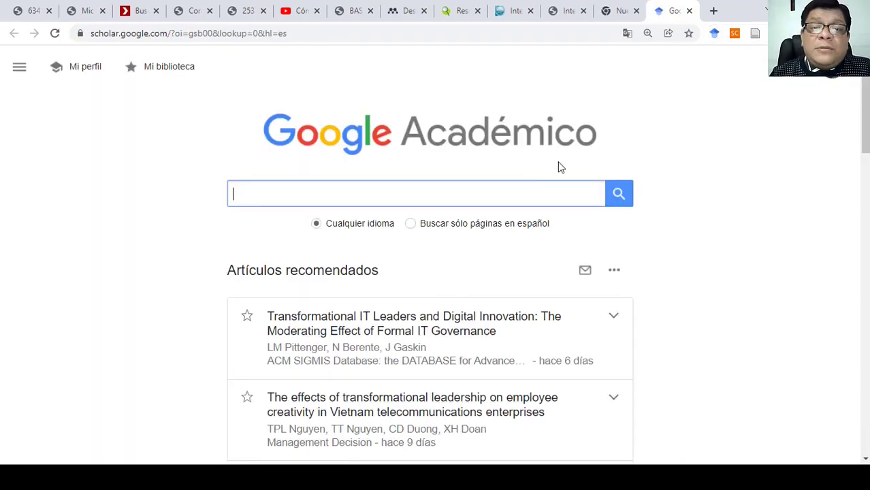
left_click(482, 196)
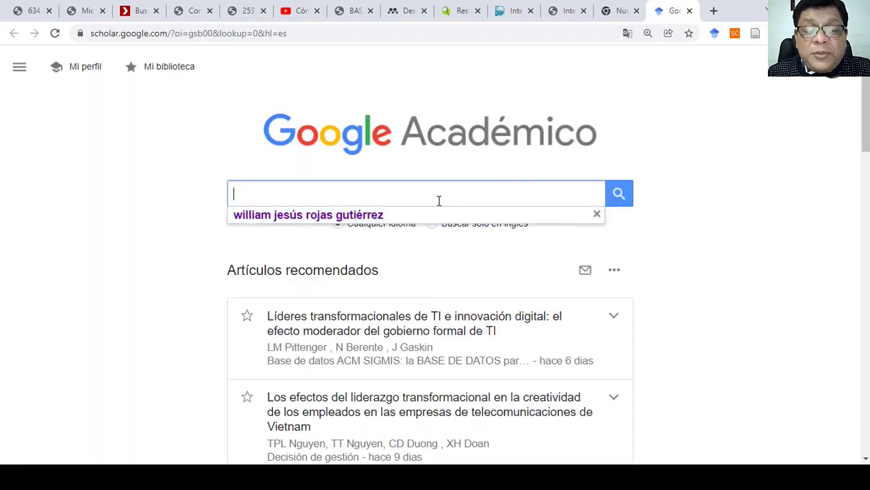
type("Habi")
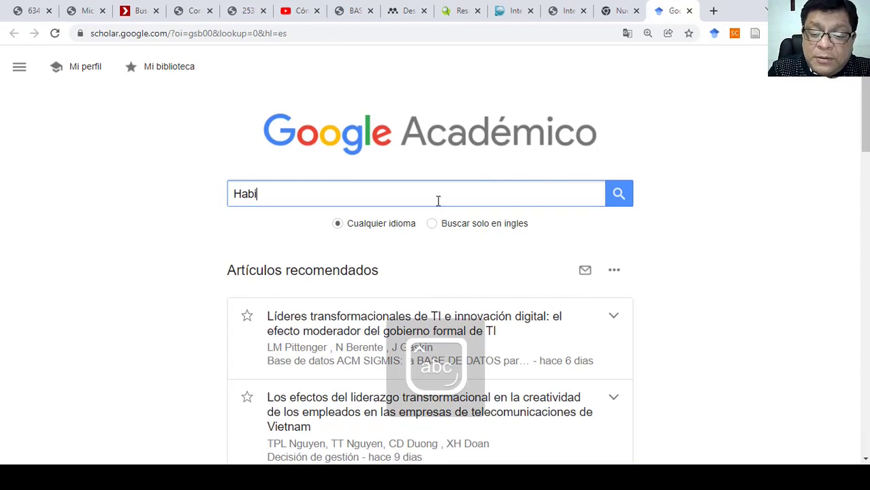
type("liddaes")
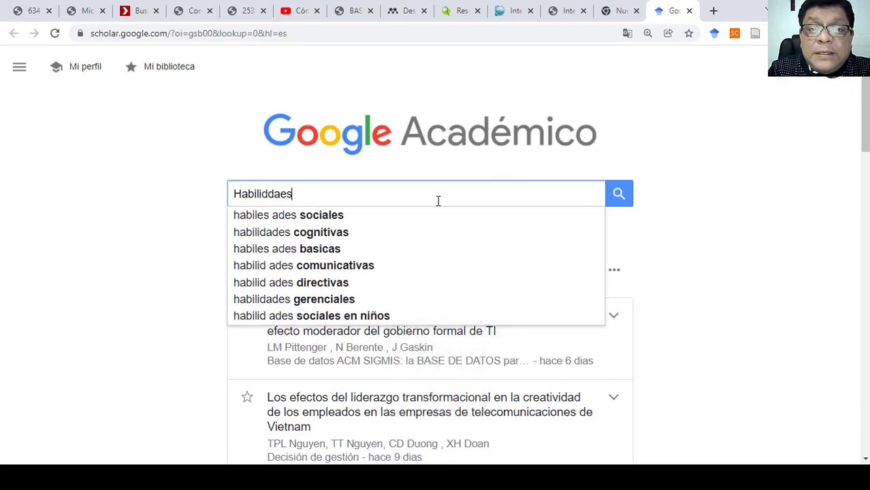
key("BackSpace")
key("BackSpace")
key("BackSpace")
key("BackSpace")
type("ad")
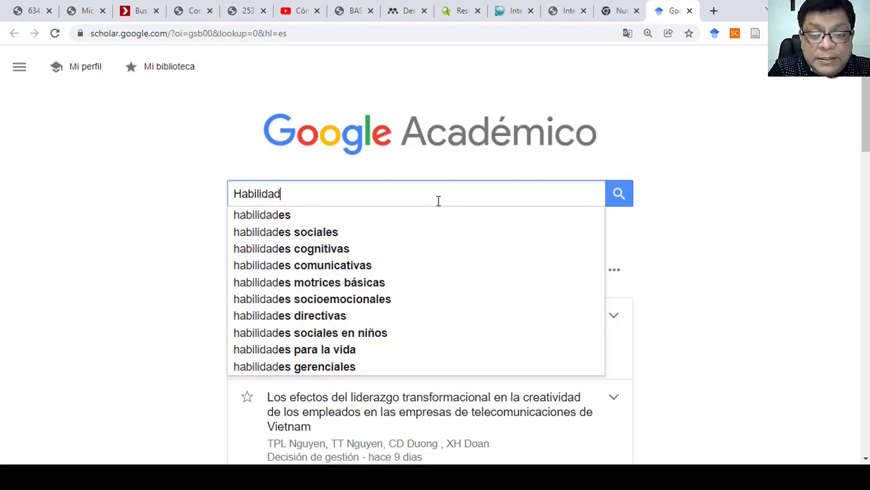
type("es invest")
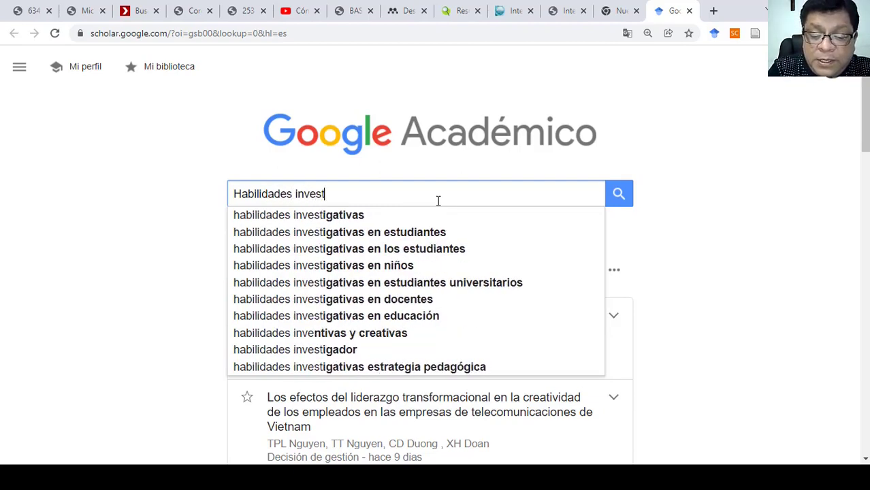
type("igativa")
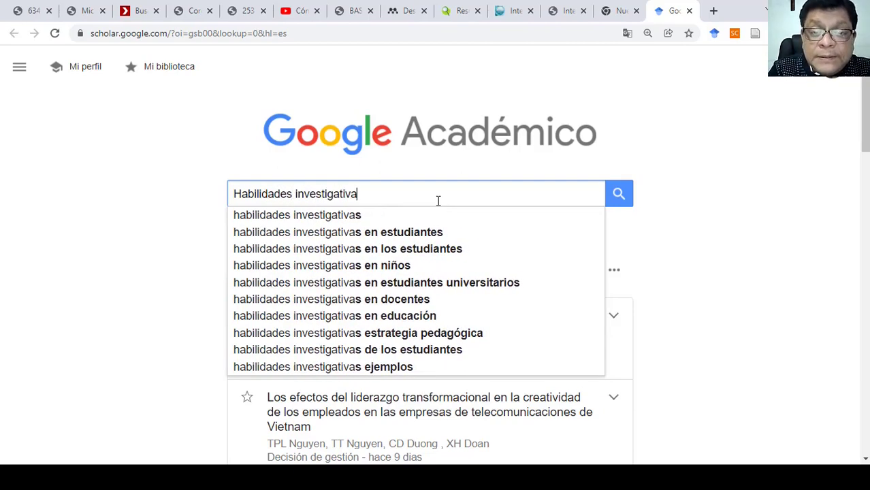
type("s univer")
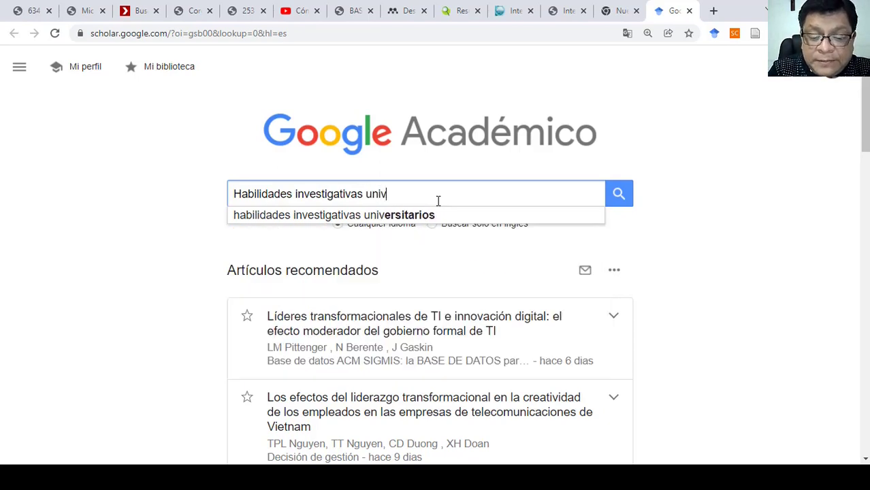
key("BackSpace")
key("BackSpace")
key("BackSpace")
key("BackSpace")
key("BackSpace")
key("BackSpace")
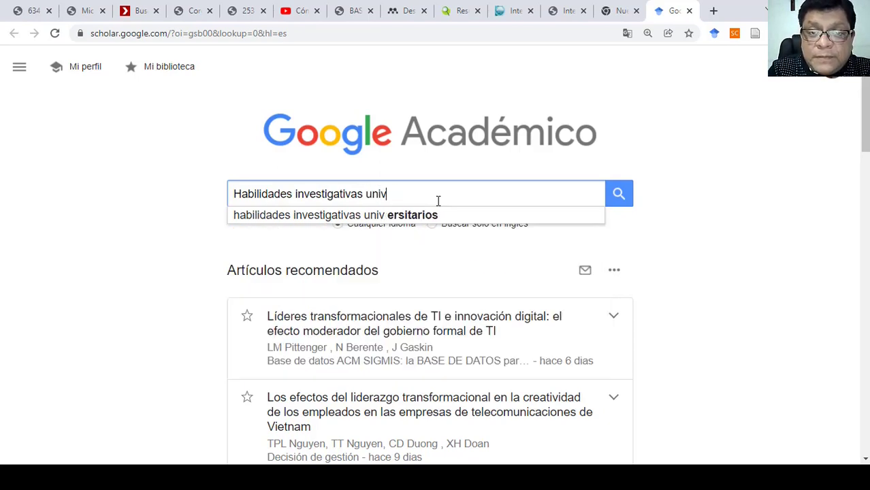
type("en ")
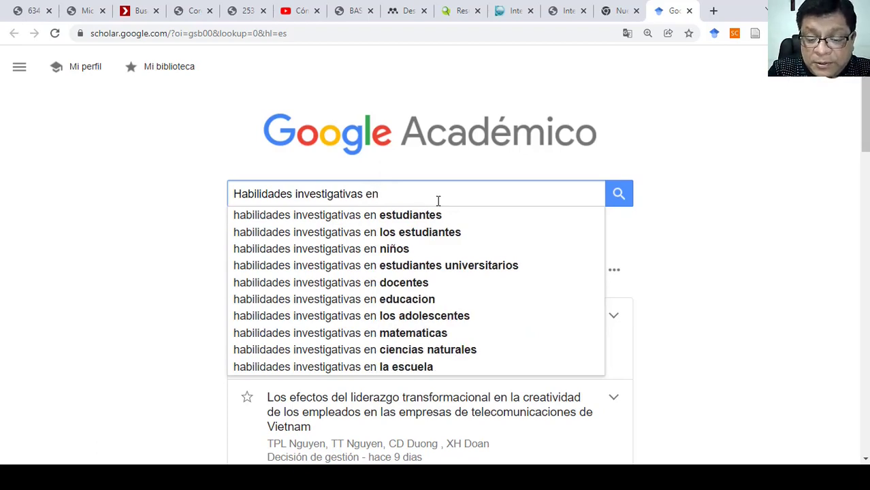
type("univ")
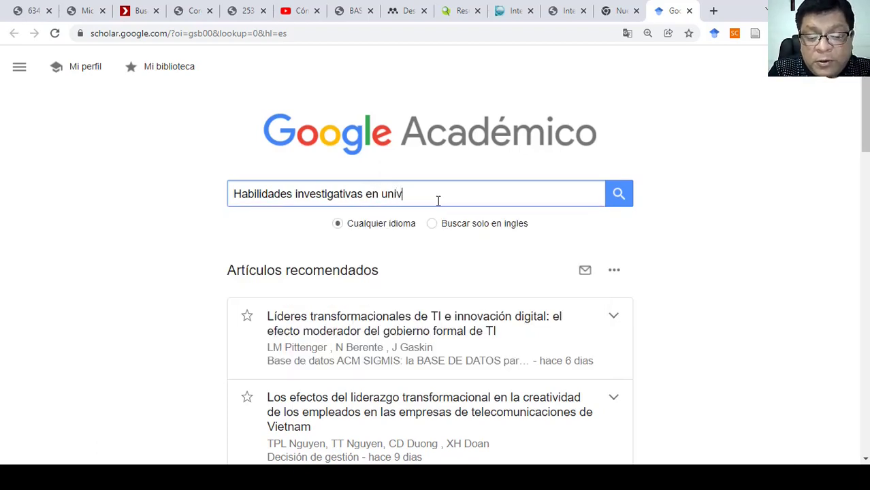
type("ersitaris")
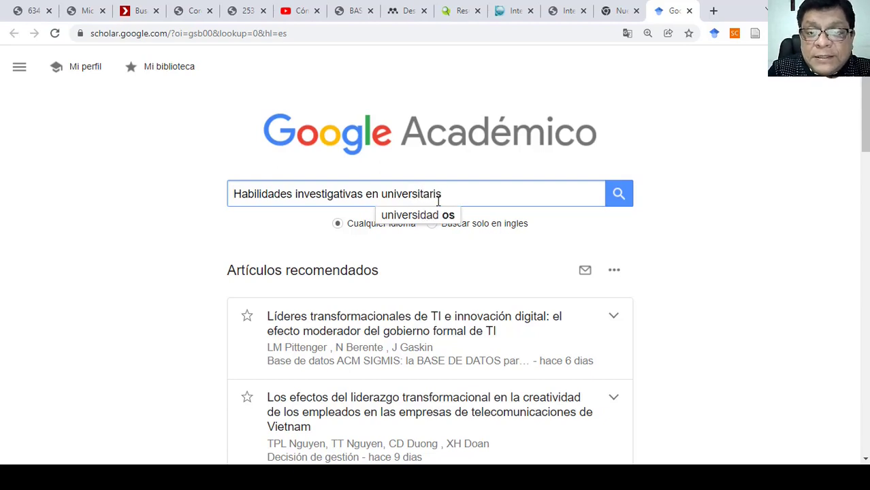
key("BackSpace")
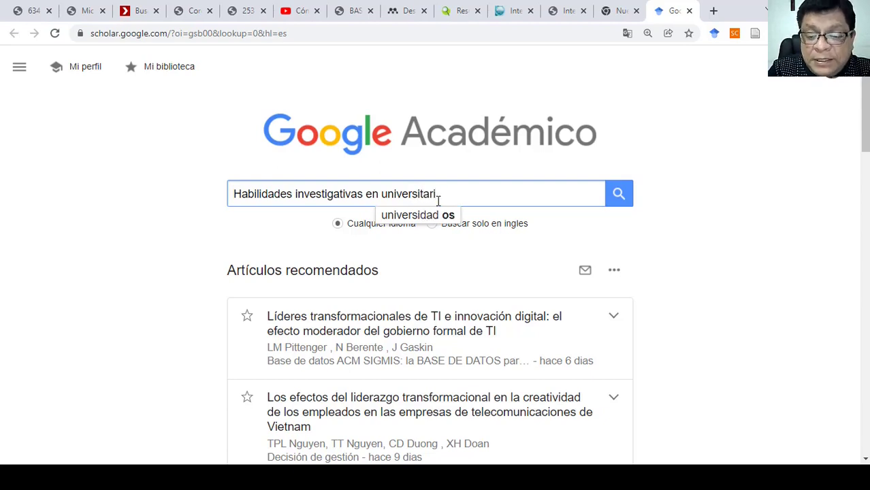
type("os")
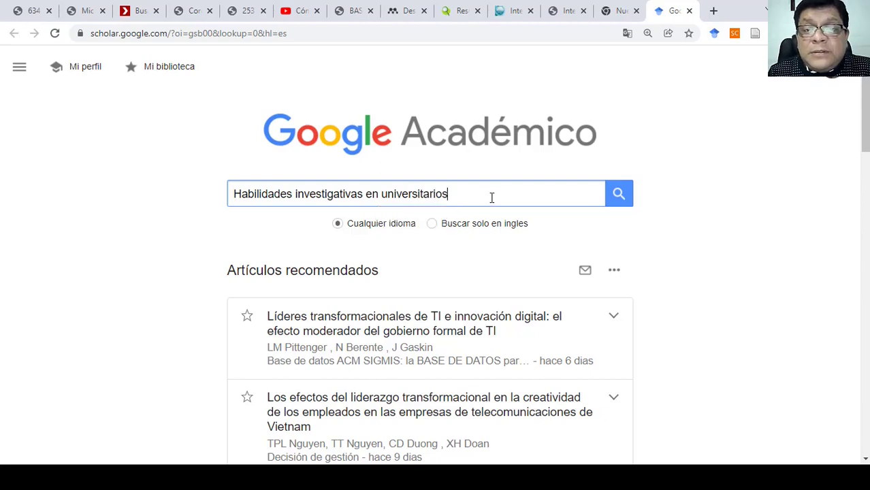
left_click(619, 198)
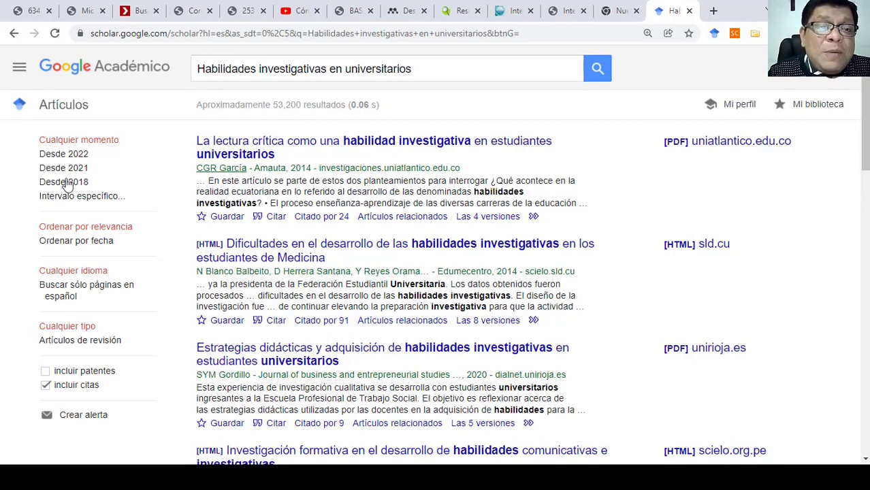
Restrict the article results to a specific interval from 2017 to 2221.
left_click(82, 197)
left_click(77, 217)
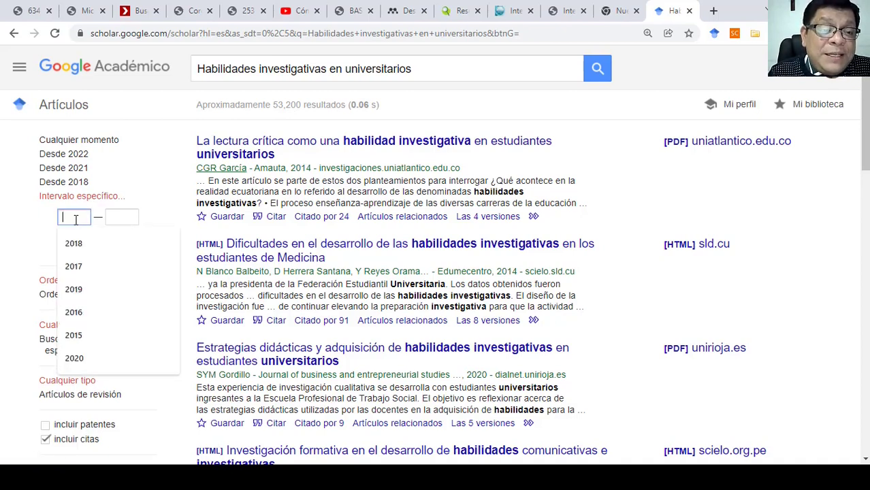
left_click(80, 267)
left_click(122, 218)
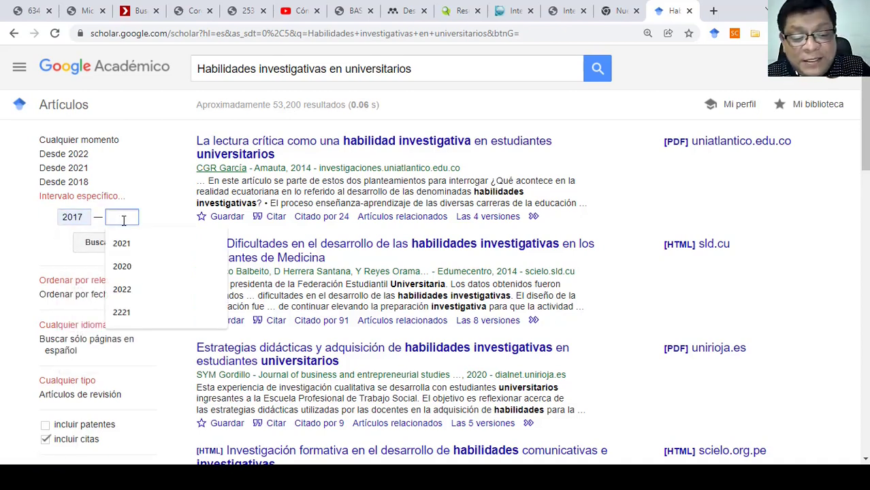
left_click(130, 313)
left_click(102, 247)
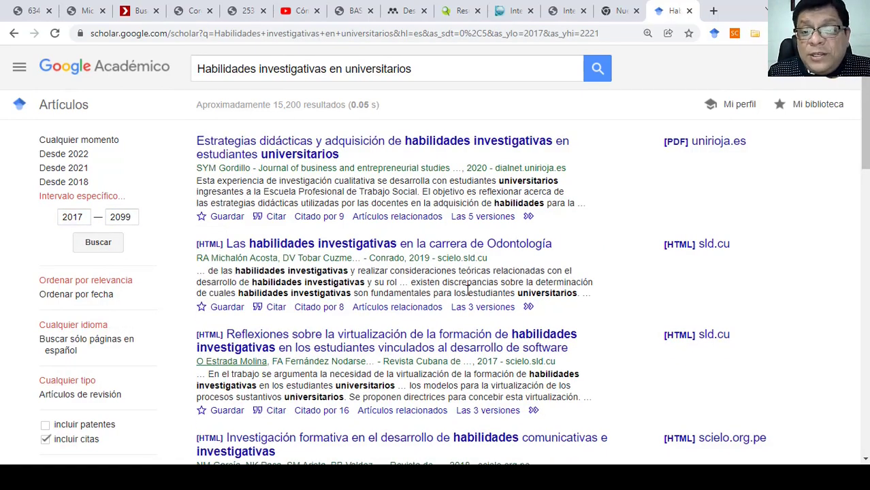
Examine the date-filtered articles, their sources and the available PDF and HTML versions.
scroll(470, 286, "down", 3)
scroll(476, 255, "up", 3)
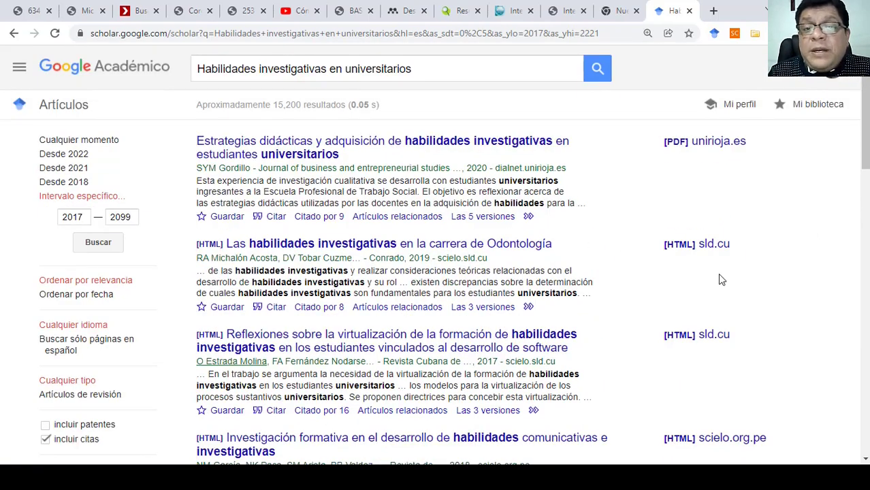
scroll(719, 275, "down", 4)
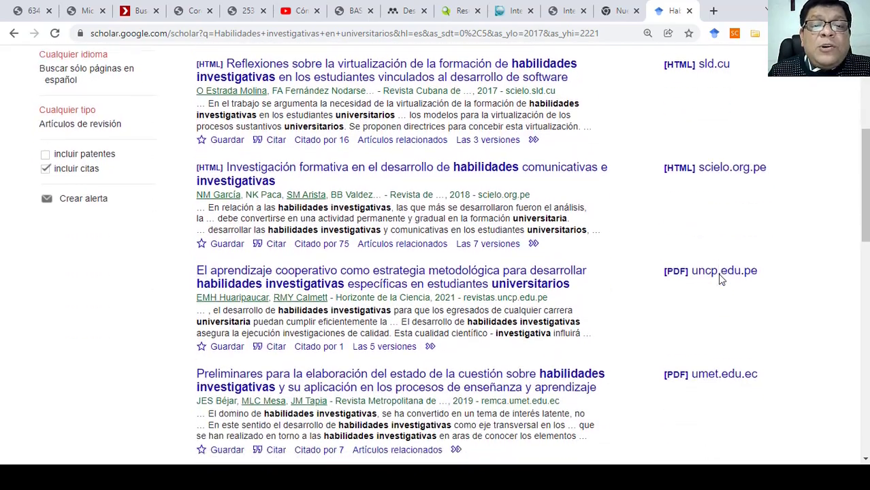
scroll(720, 279, "down", 2)
scroll(720, 279, "up", 5)
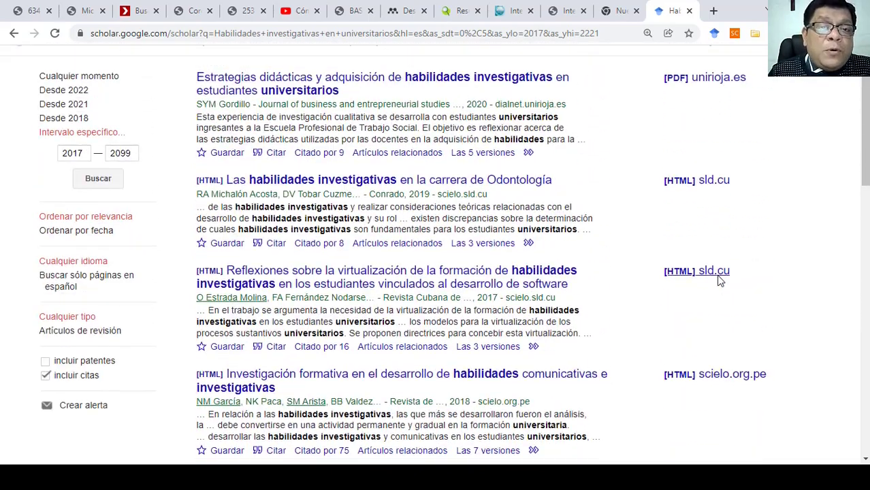
scroll(721, 279, "down", 4)
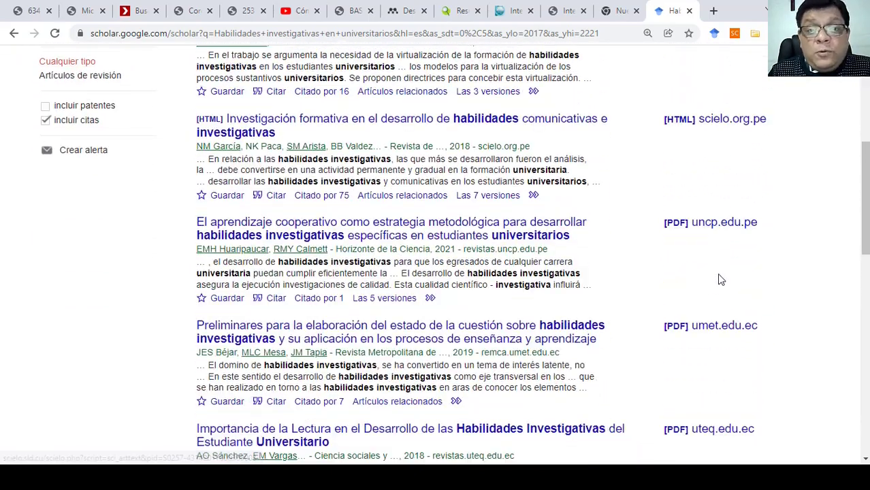
Open the author profile from the 2017 article on virtualizing research-skills training and examine its publications, citation figures and co-authors.
scroll(721, 280, "up", 4)
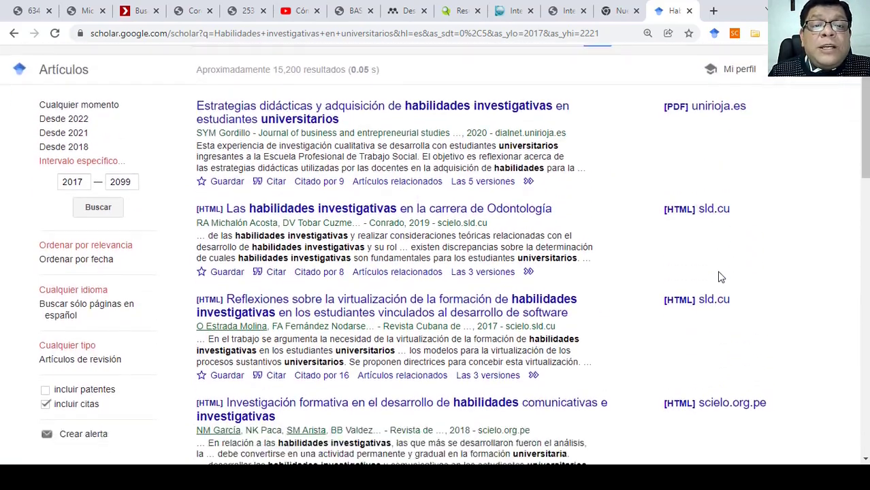
scroll(720, 277, "down", 2)
scroll(301, 249, "up", 2)
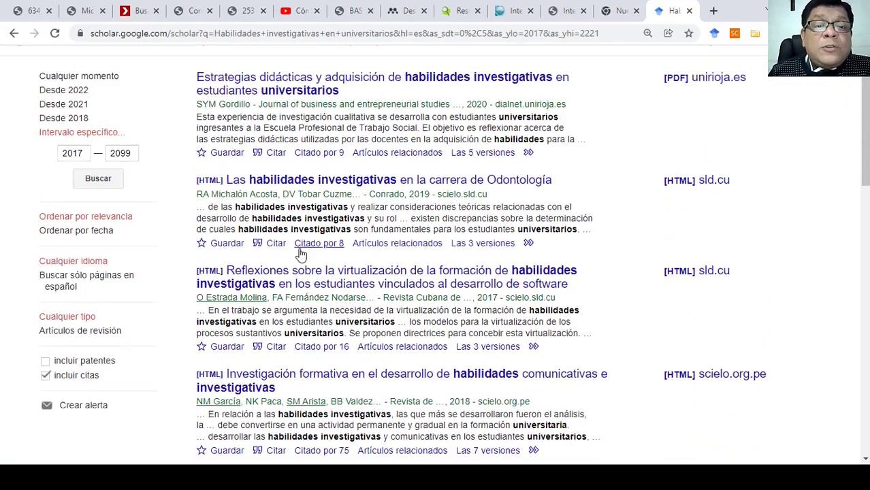
left_click(232, 303)
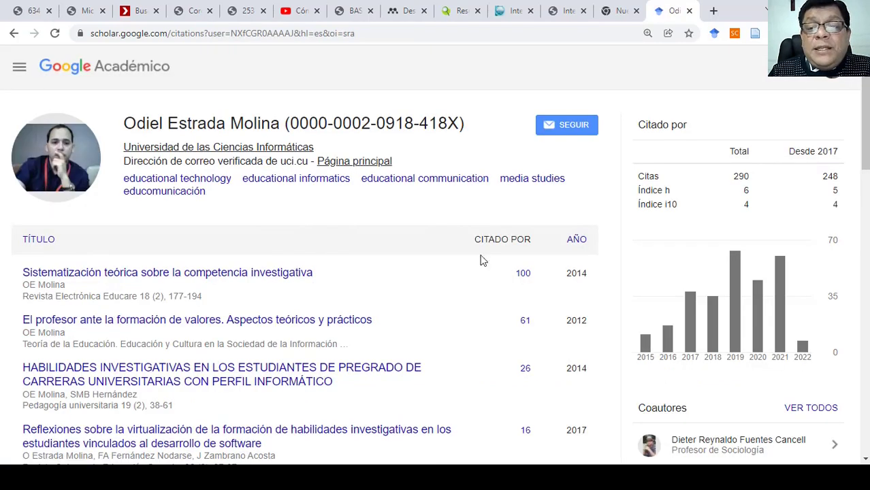
scroll(353, 332, "down", 1)
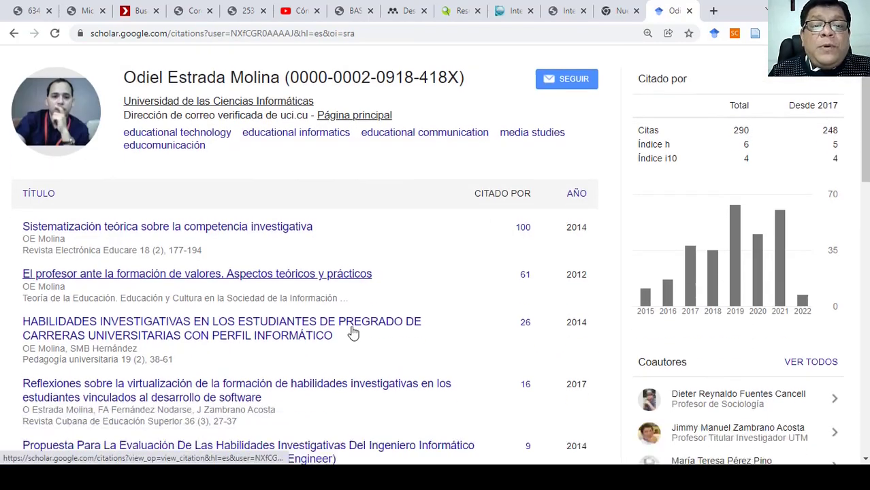
scroll(353, 333, "down", 4)
scroll(354, 330, "down", 3)
scroll(460, 294, "up", 3)
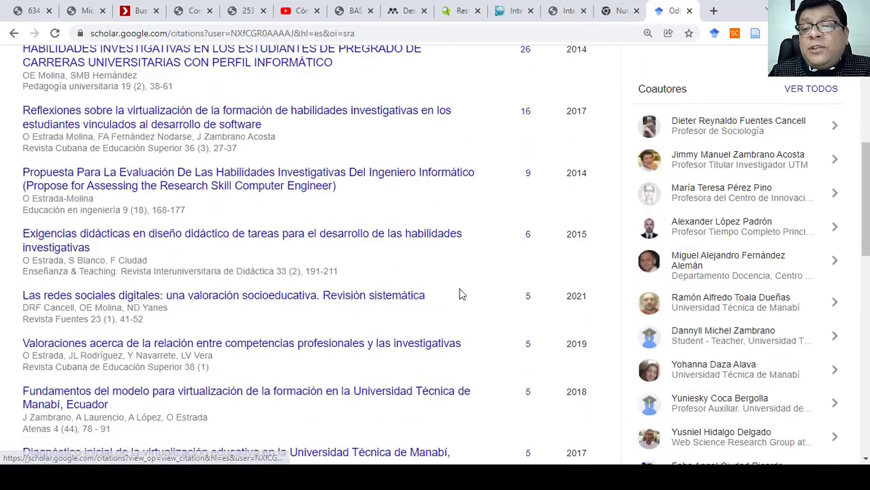
scroll(460, 295, "up", 5)
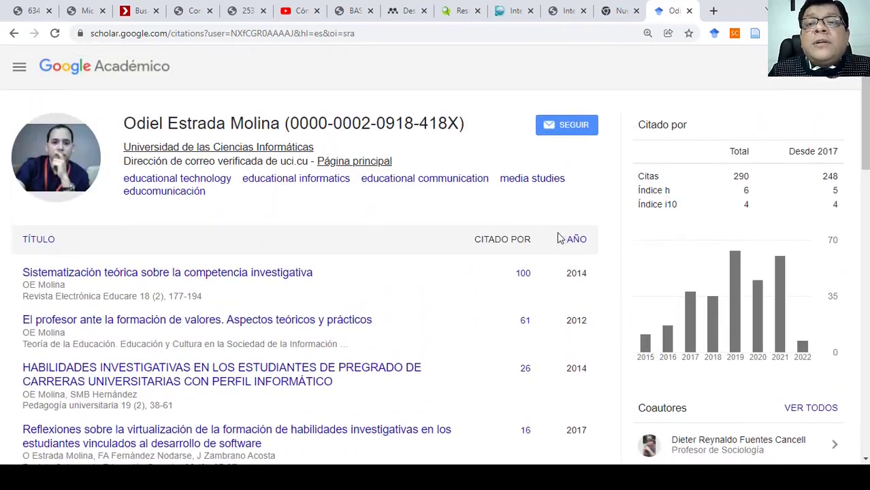
Switch to the Mendeley search page and examine the results on developing research skills, including the year, document type, author and access filters.
left_click(346, 13)
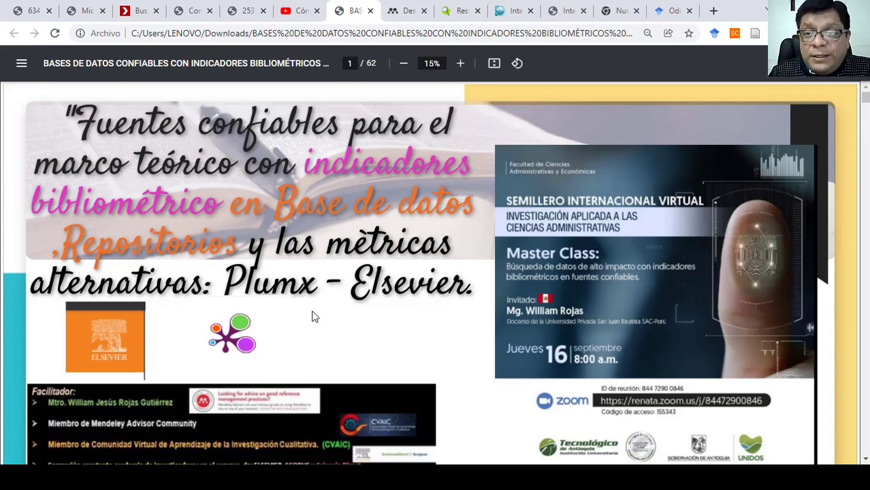
left_click(671, 11)
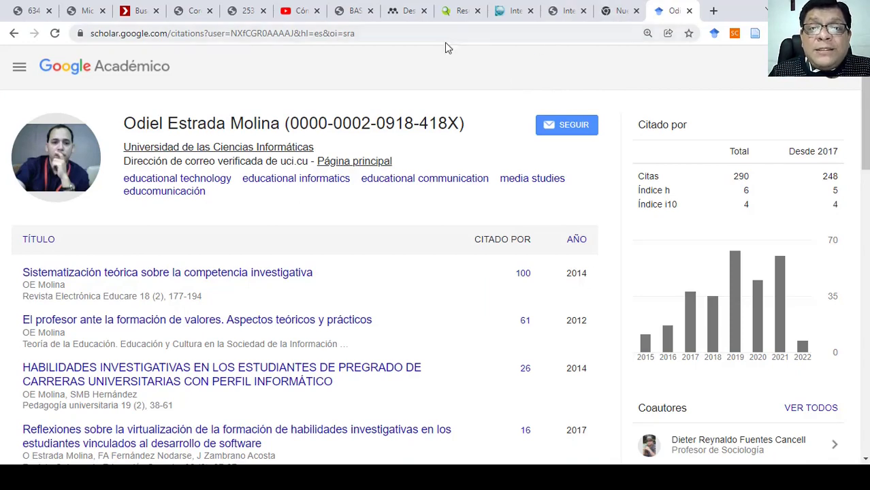
left_click(407, 11)
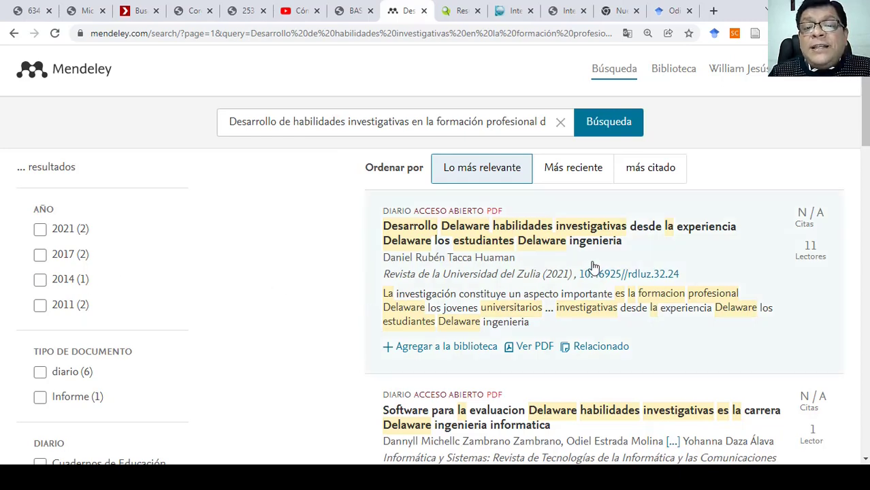
scroll(594, 267, "down", 1)
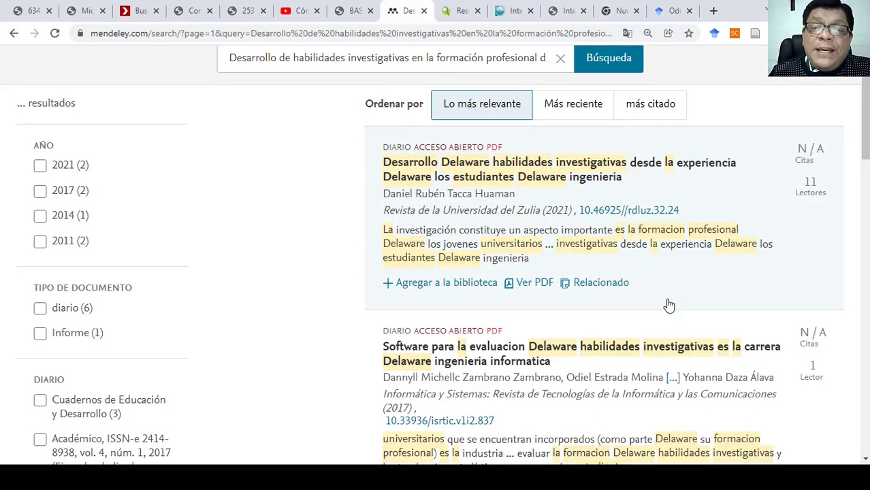
scroll(666, 301, "down", 1)
scroll(670, 301, "up", 2)
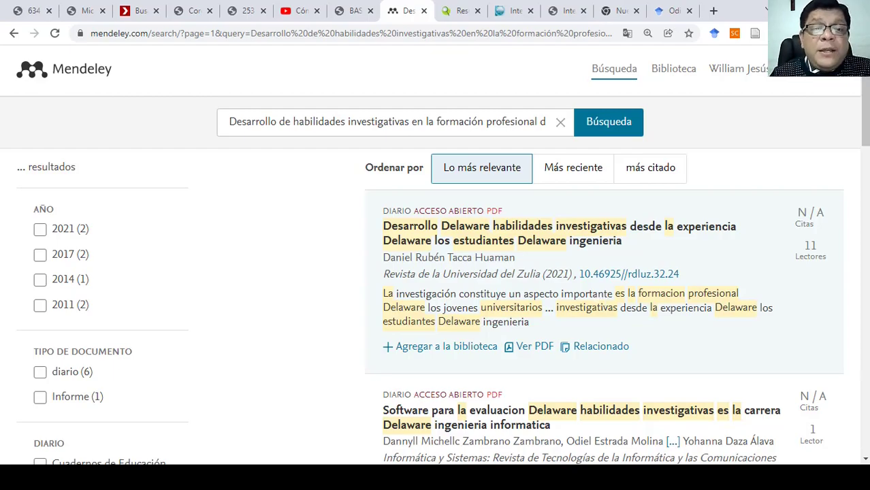
scroll(183, 377, "down", 15)
scroll(192, 394, "down", 4)
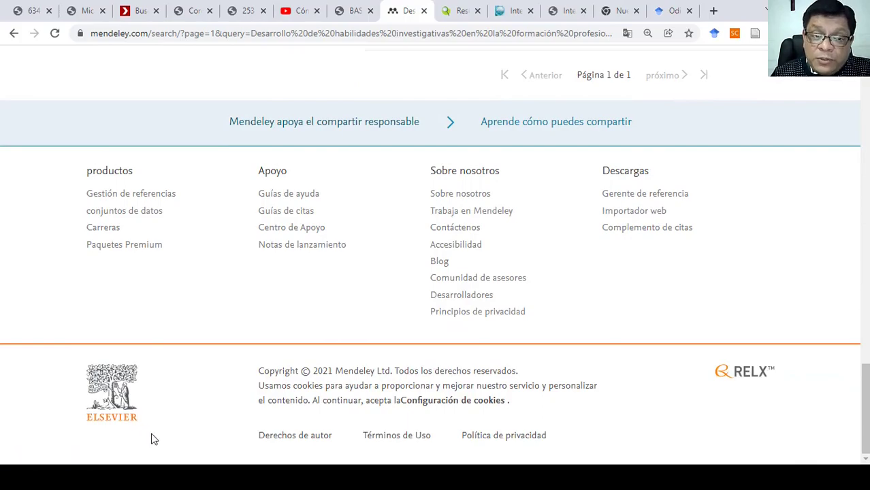
scroll(165, 443, "up", 10)
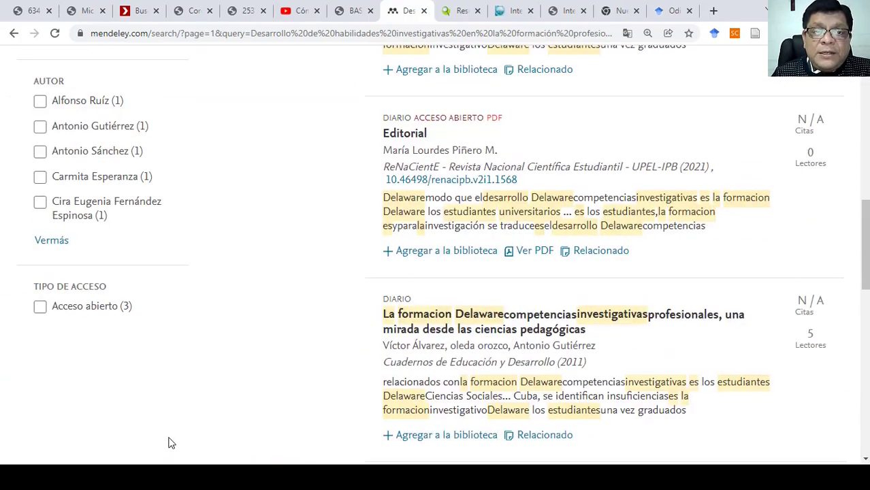
scroll(184, 443, "up", 6)
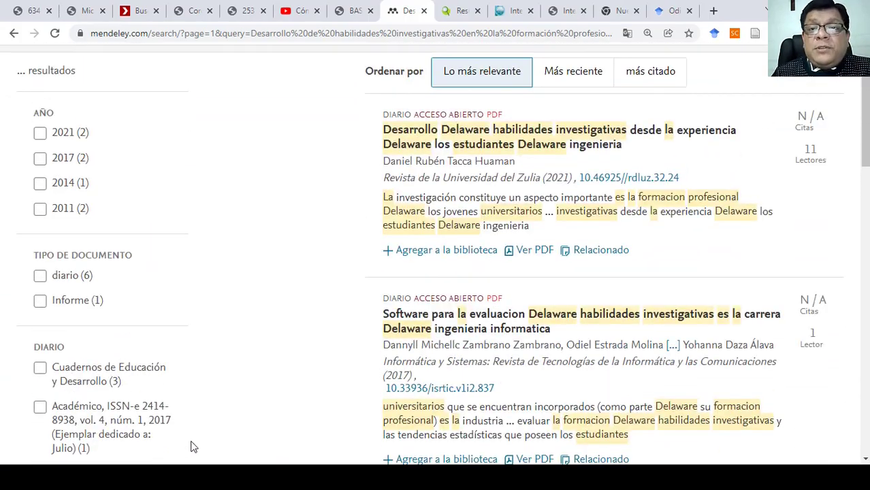
Go back from the author profile to the date-filtered Google Académico results for "Habilidades investigativas en universitarios".
left_click(674, 10)
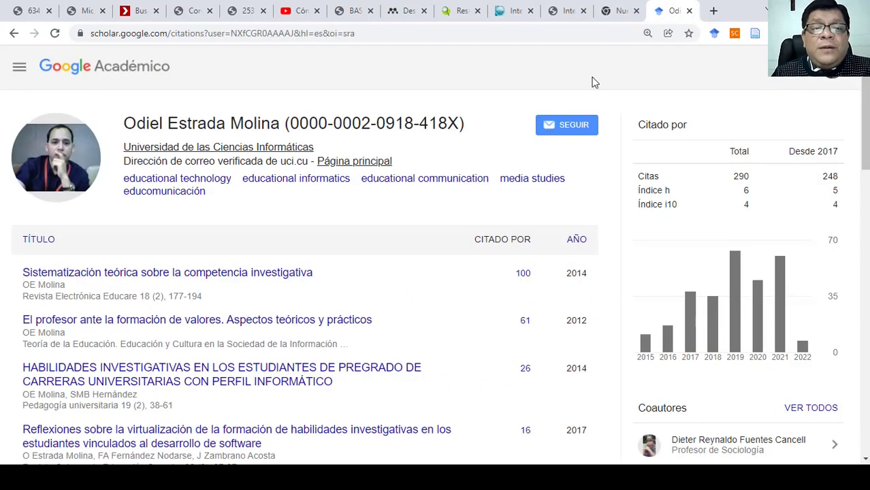
left_click(14, 33)
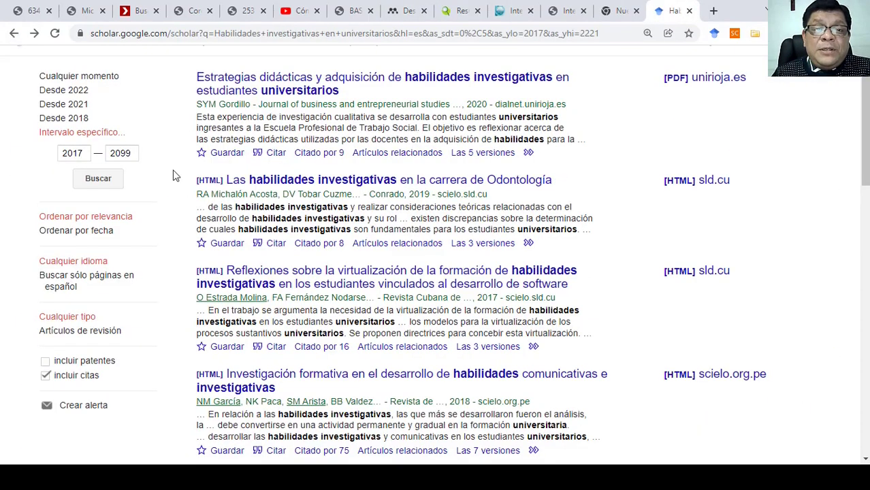
scroll(191, 180, "up", 1)
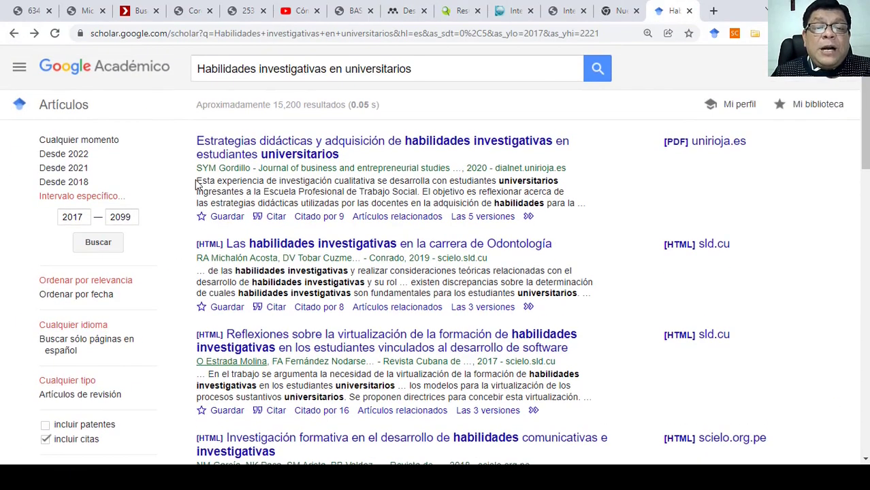
Review the first Mendeley search results again and minimize the Mendeley Desktop library window.
left_click(409, 13)
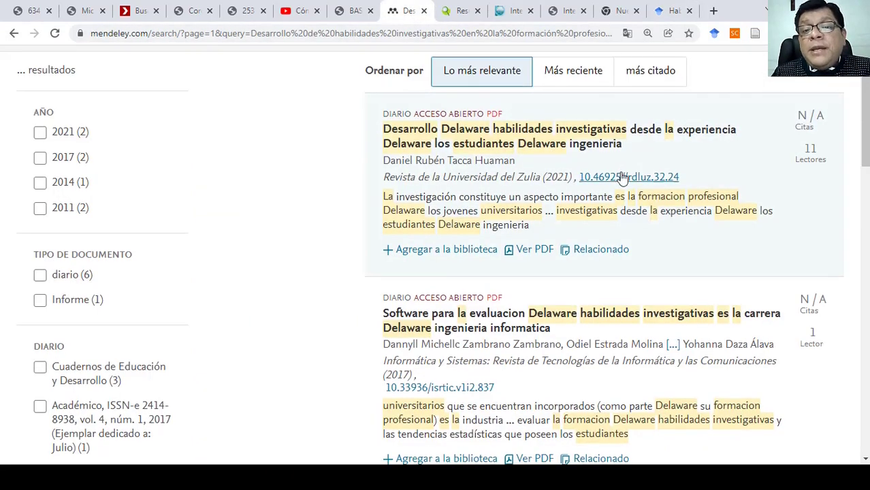
scroll(634, 220, "down", 1)
scroll(651, 274, "down", 3)
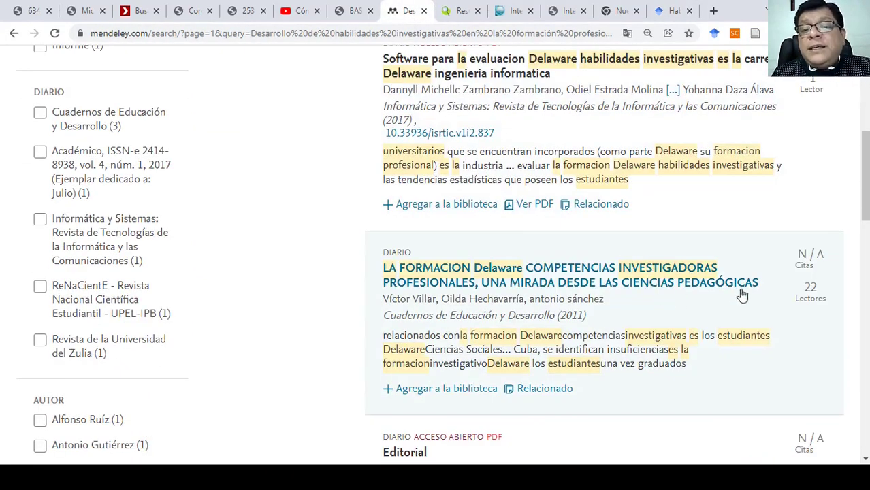
scroll(749, 286, "up", 3)
scroll(772, 281, "up", 3)
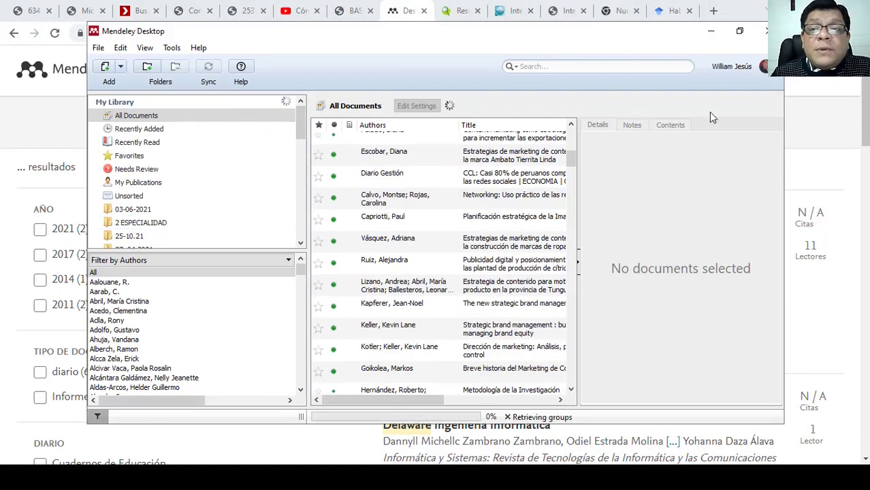
left_click(710, 32)
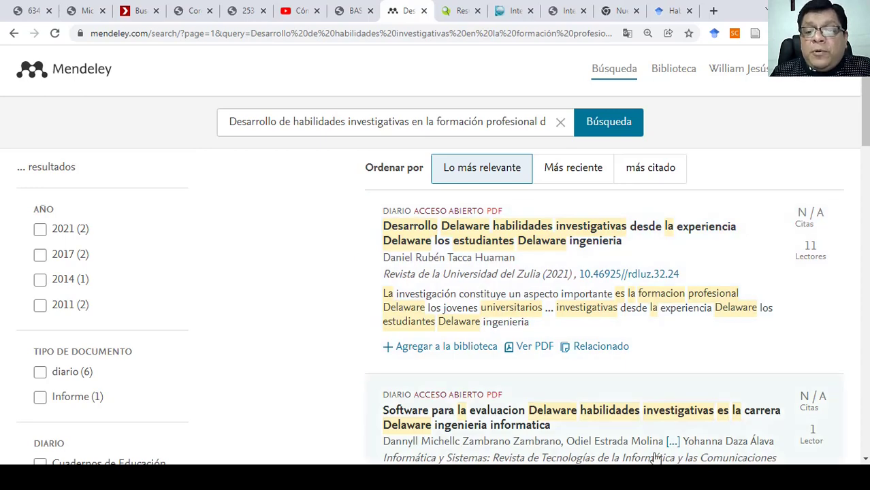
Switch to the "bitácora 1" workbook in Excel and review the search engines, titles and links logged under international and national antecedents.
key("alt+Tab")
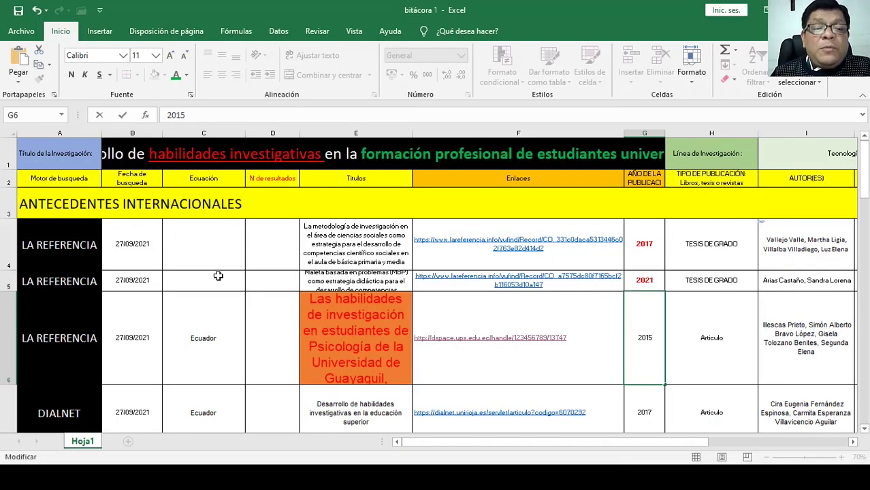
scroll(271, 263, "down", 3)
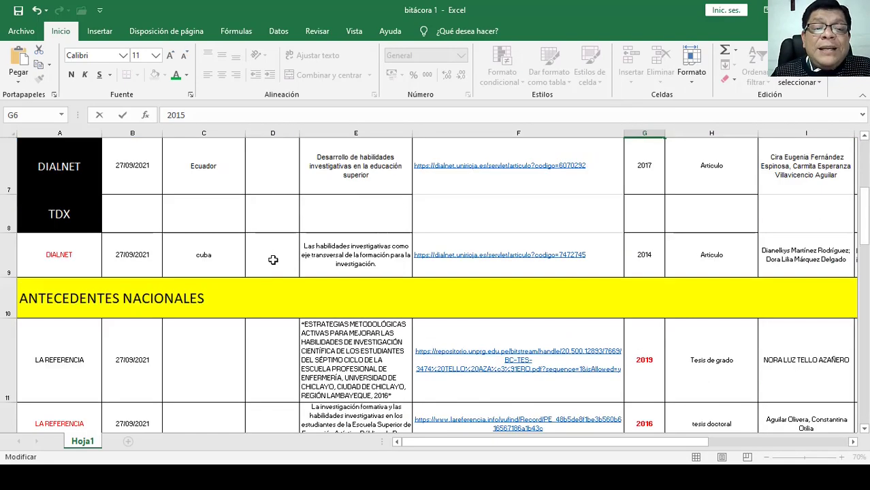
scroll(280, 252, "down", 1)
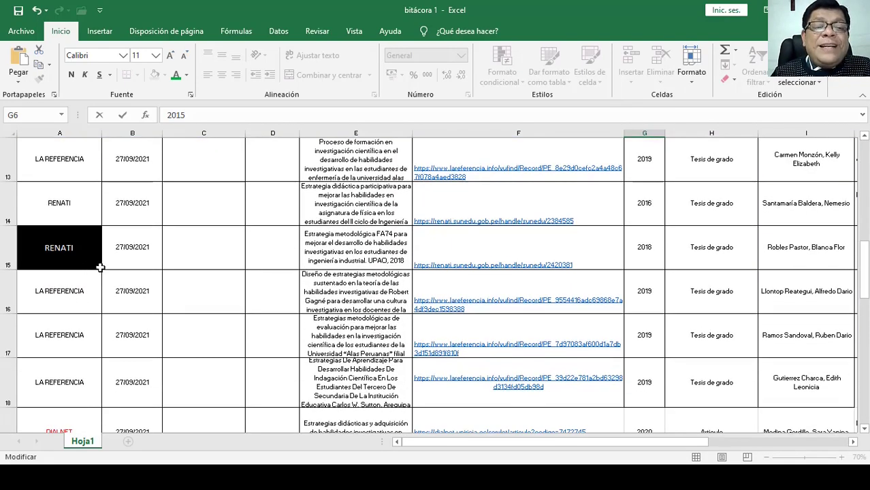
scroll(190, 264, "up", 1)
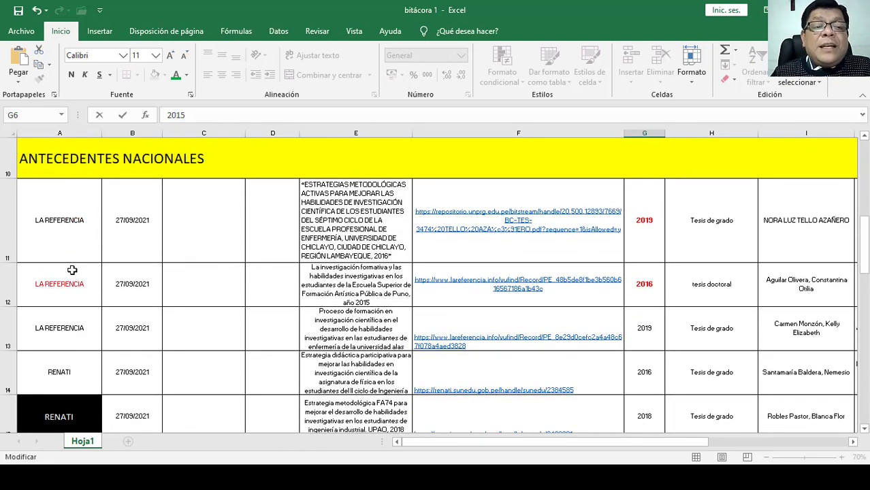
left_click(65, 238)
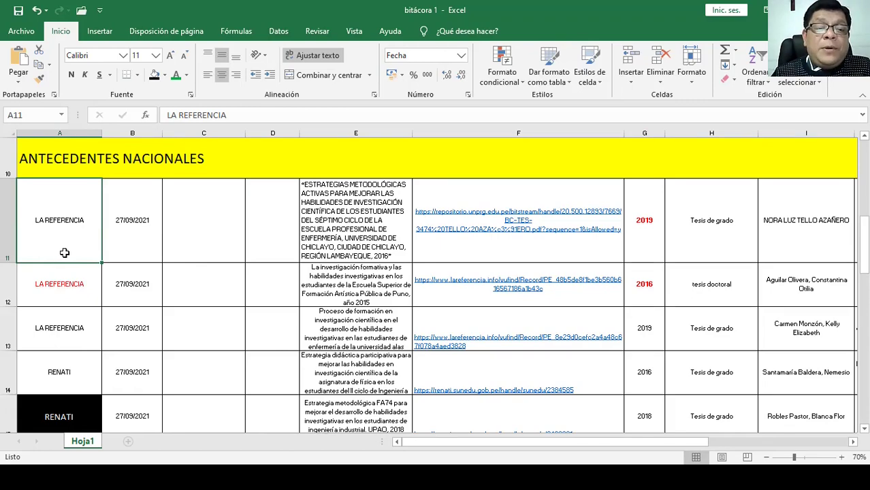
scroll(64, 252, "down", 2)
left_click(77, 308)
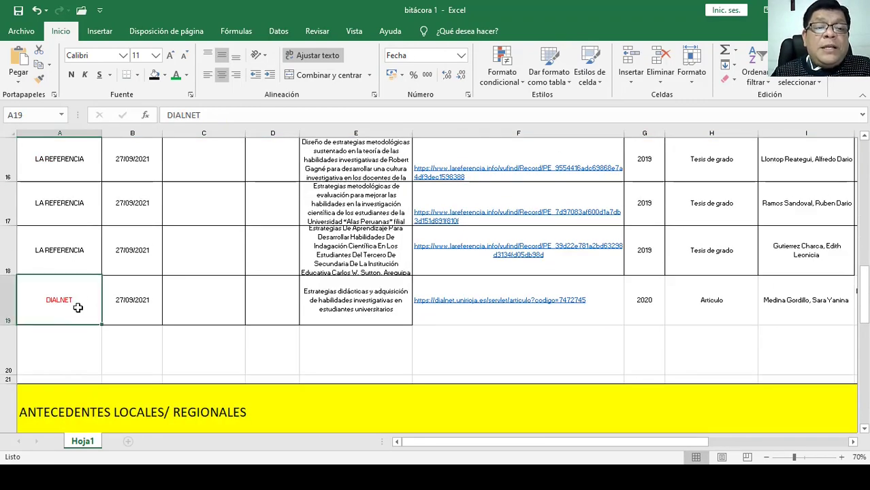
scroll(79, 303, "up", 2)
scroll(82, 294, "down", 1)
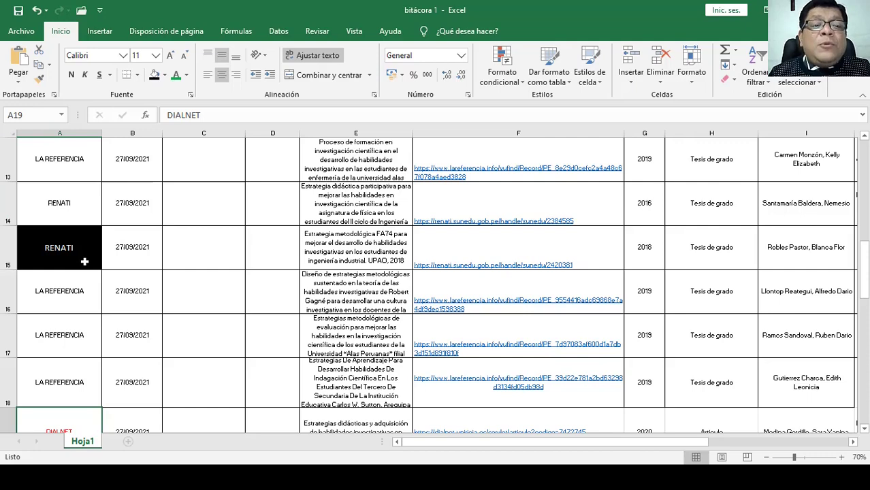
Return to the browser and close the CCA_TESIS.pdf thesis on "La competencia investigativa".
key("alt+Tab")
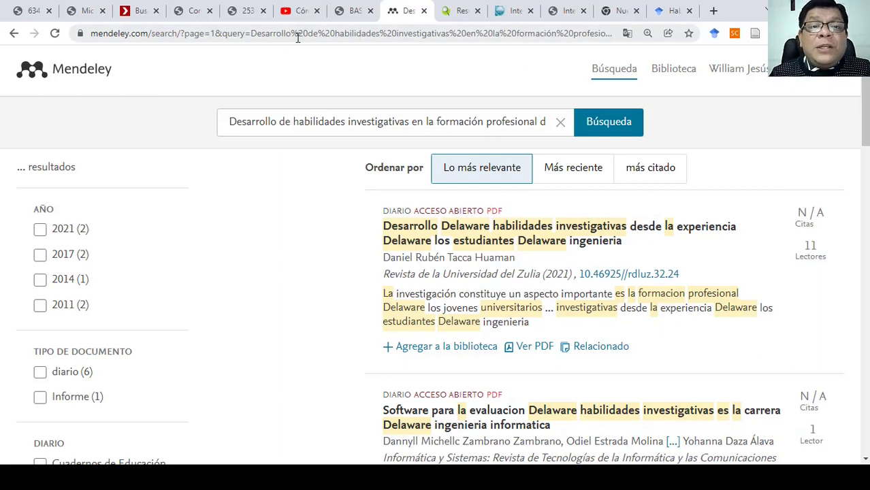
left_click(89, 19)
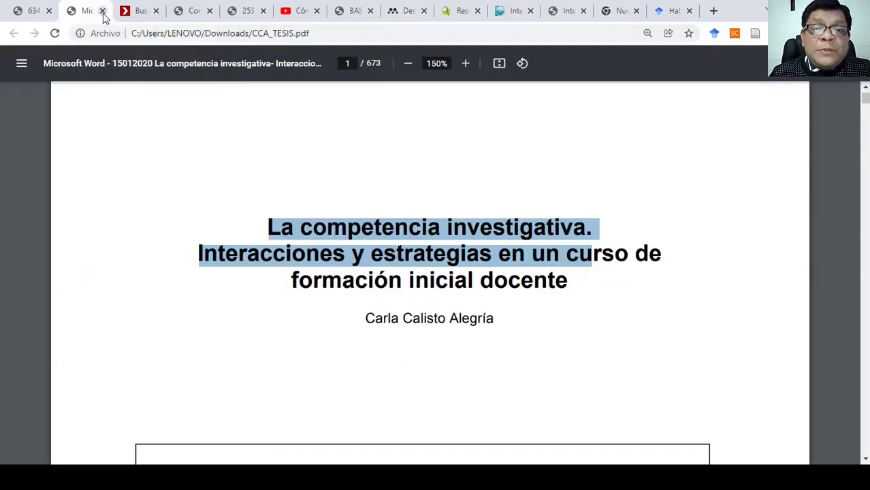
left_click(102, 11)
Look through the open thesis PDFs and the reliable-databases presentation, and close the LA Referencia results page.
left_click(141, 13)
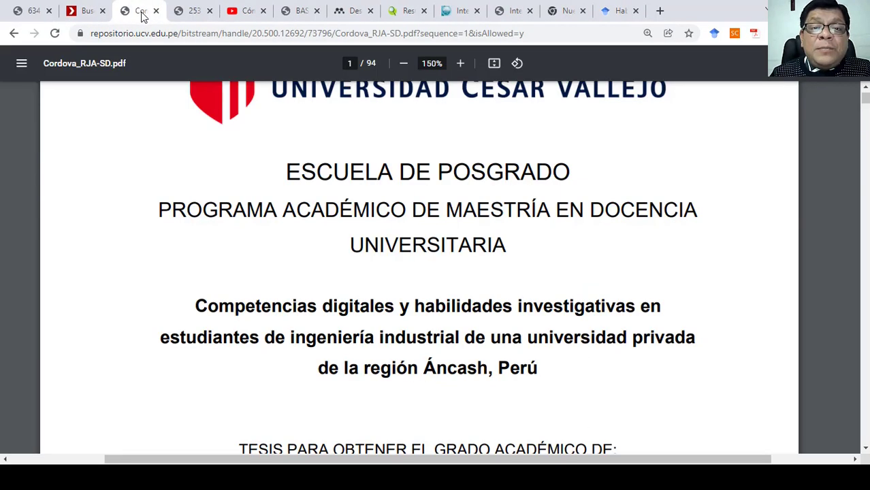
left_click(196, 12)
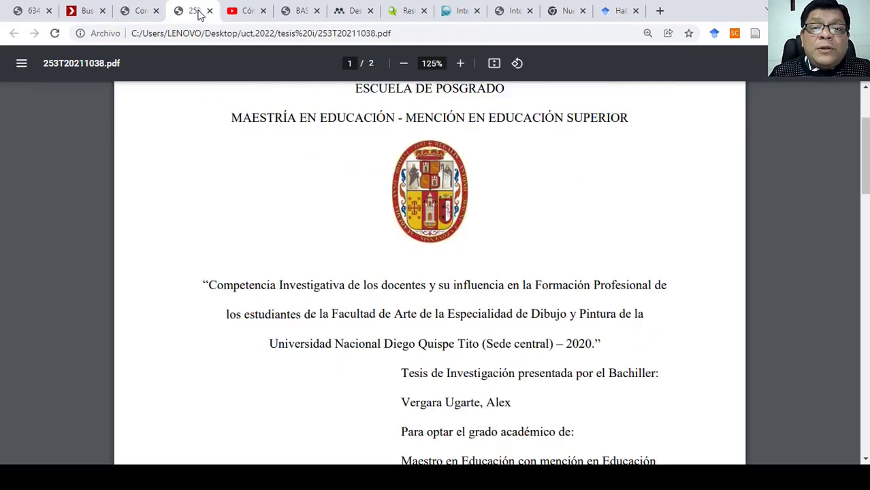
left_click(245, 12)
left_click(299, 13)
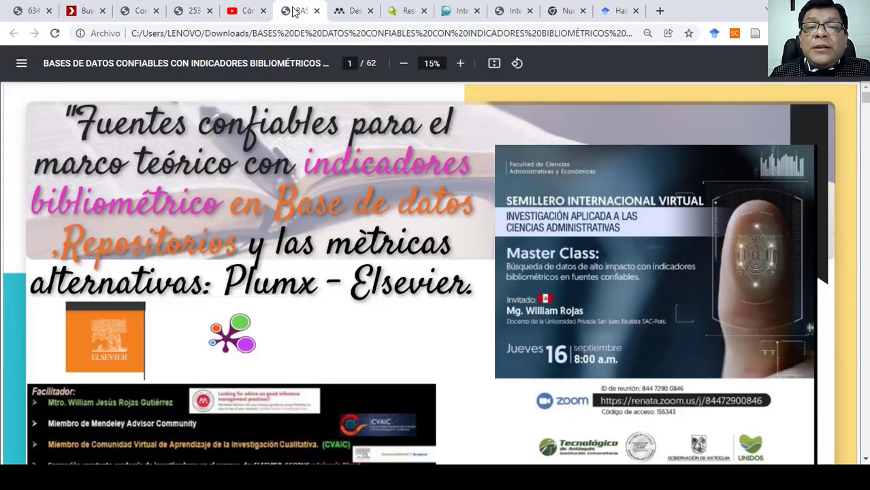
left_click(405, 12)
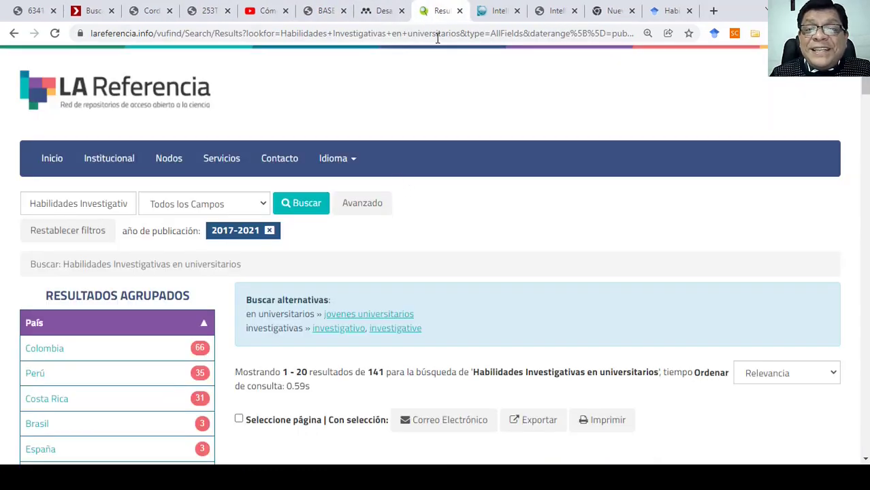
left_click(460, 11)
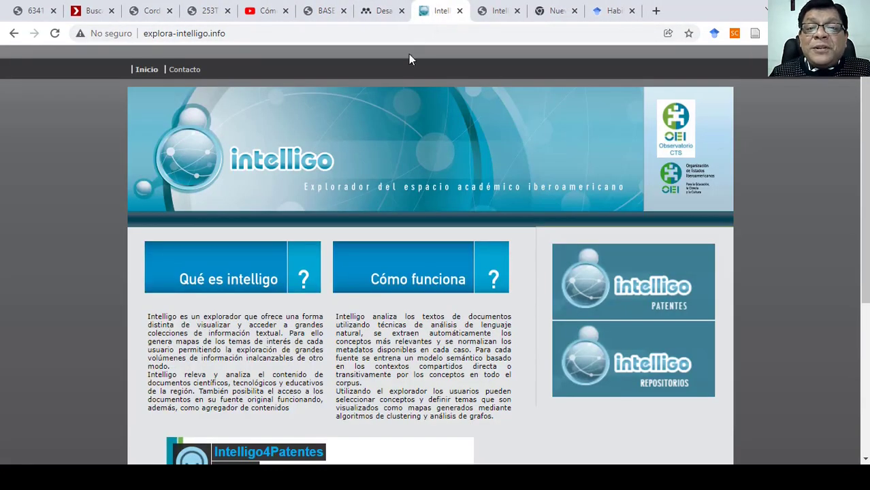
Close the Intelligo home page, the blank new page and the Google Académico results, keeping the Intelligo Repositorios concept map open.
left_click(459, 10)
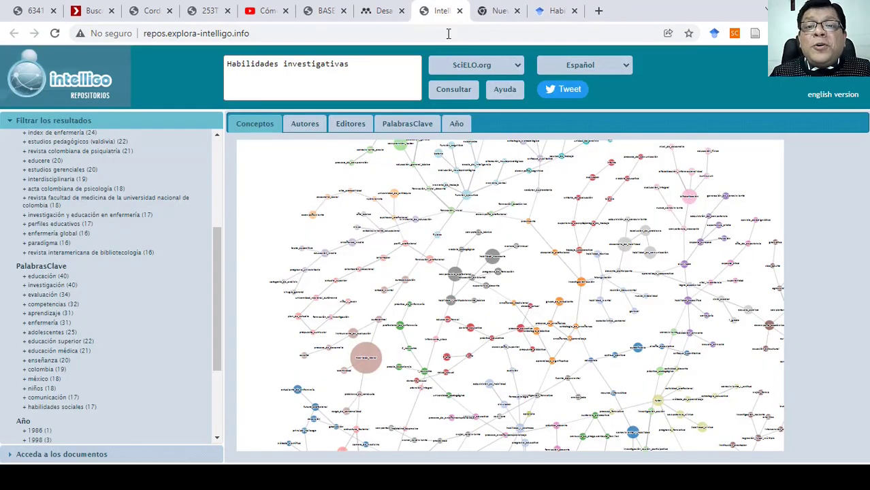
left_click(514, 17)
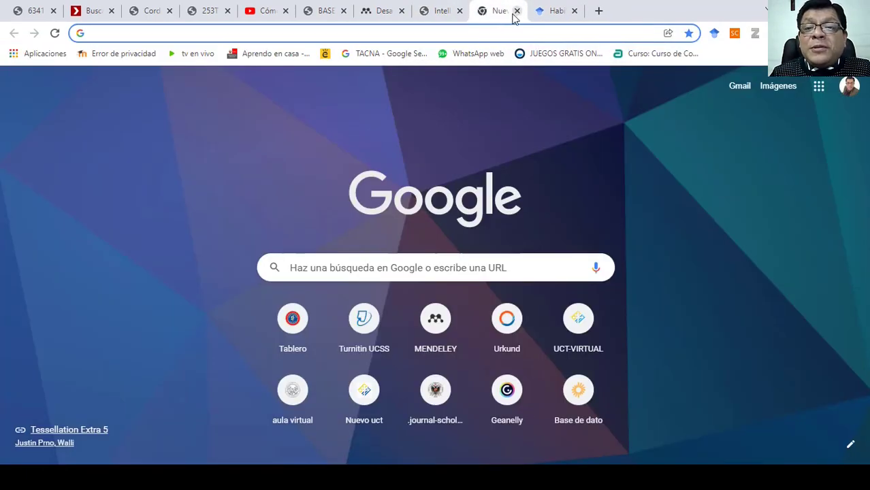
left_click(516, 11)
left_click(516, 11)
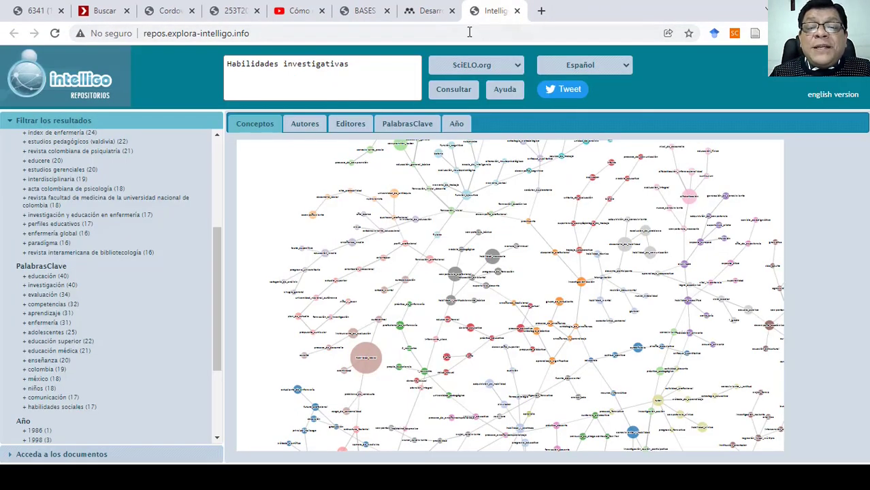
Look through the reliable-databases presentation, the thesis on digital competencies and the article "¿Cómo redactar los antecedentes de una investigación cualitativa?".
left_click(363, 12)
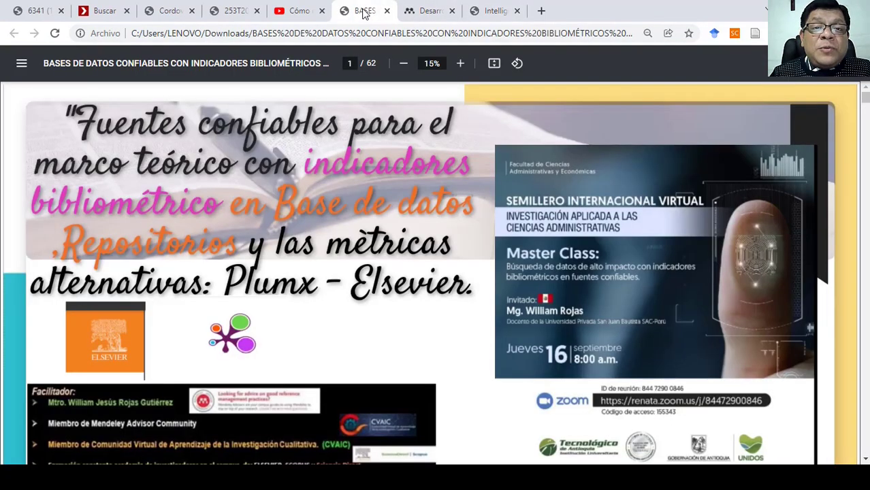
left_click(241, 15)
left_click(173, 15)
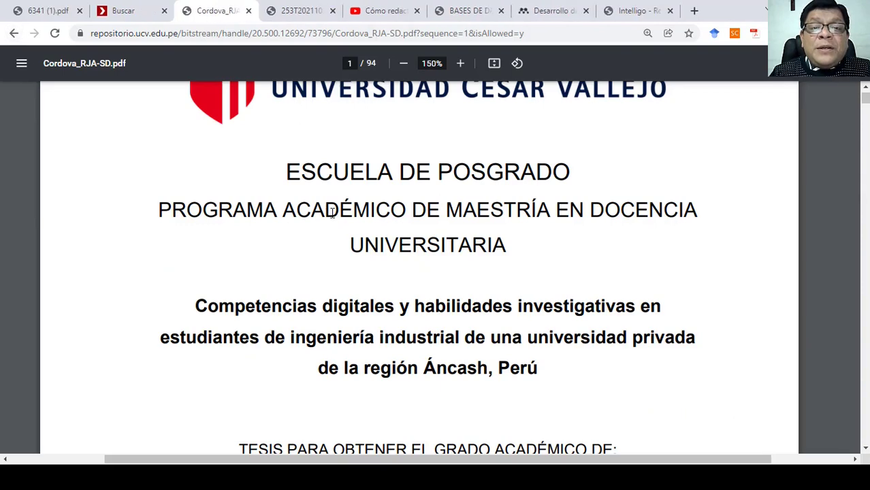
scroll(210, 93, "up", 2)
left_click(58, 14)
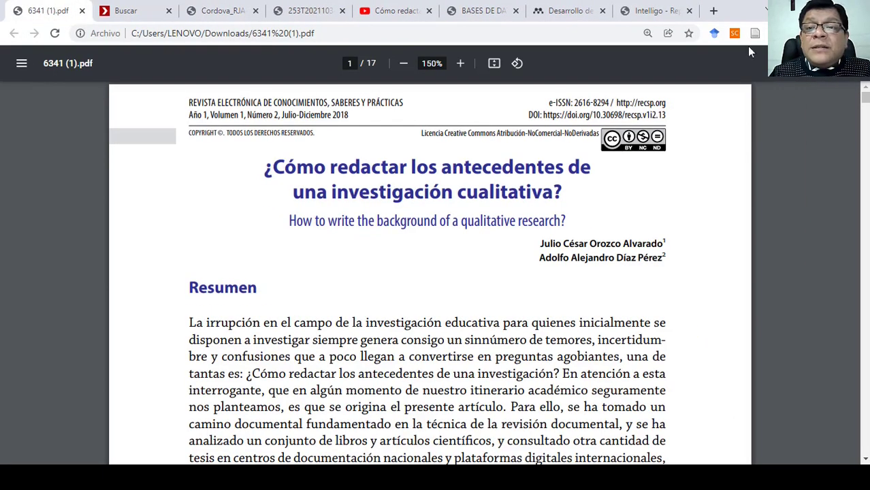
Search Google for "renati" on a new page and open the Renati repository at renati.sunedu.gob.pe.
left_click(714, 10)
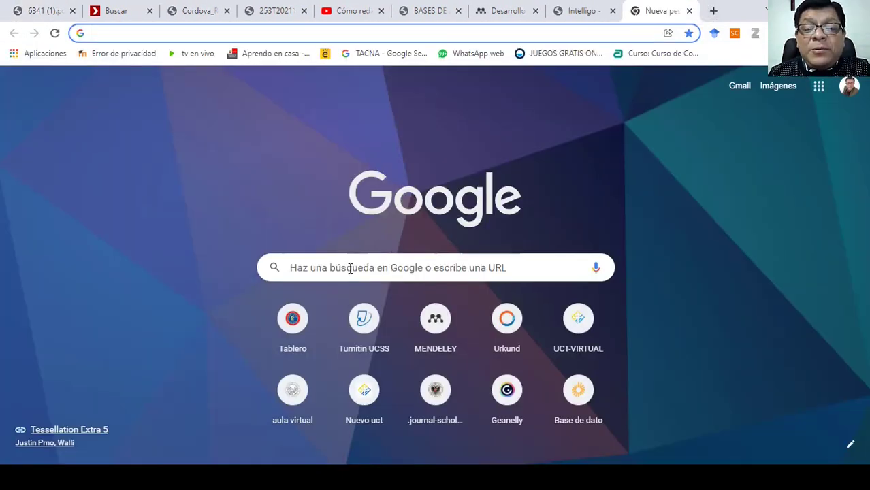
left_click(353, 260)
type("renati")
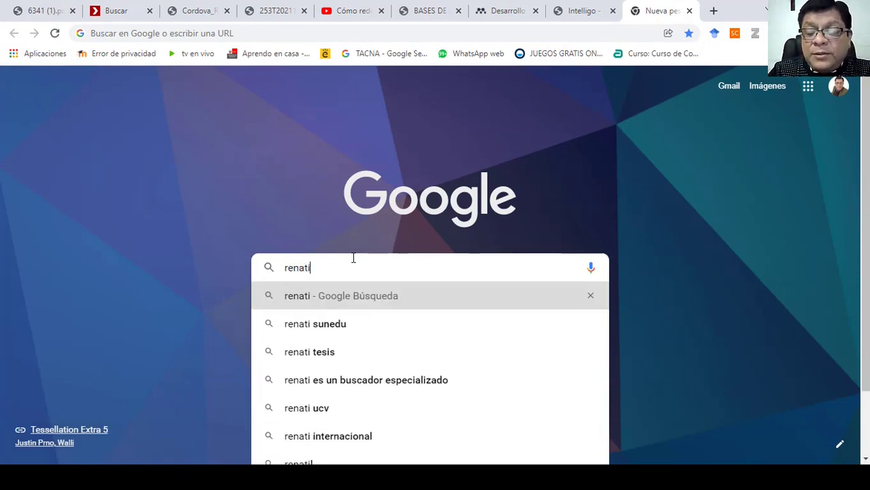
key("Return")
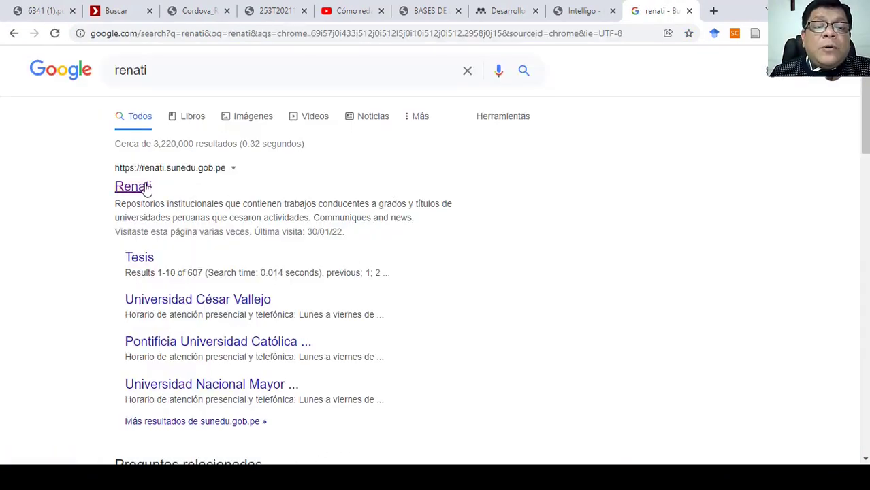
left_click(145, 188)
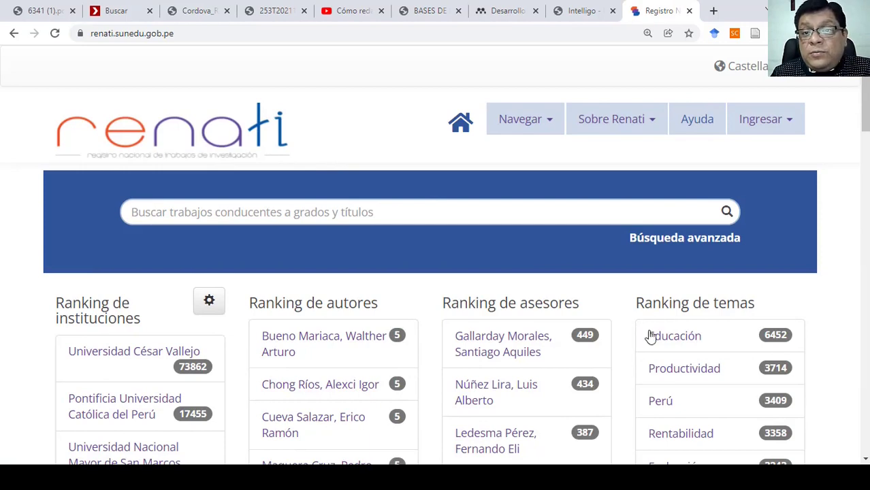
Search Renati for "Habilidades investigativas en universitarios" and examine the first thesis results.
left_click(340, 213)
left_click(229, 243)
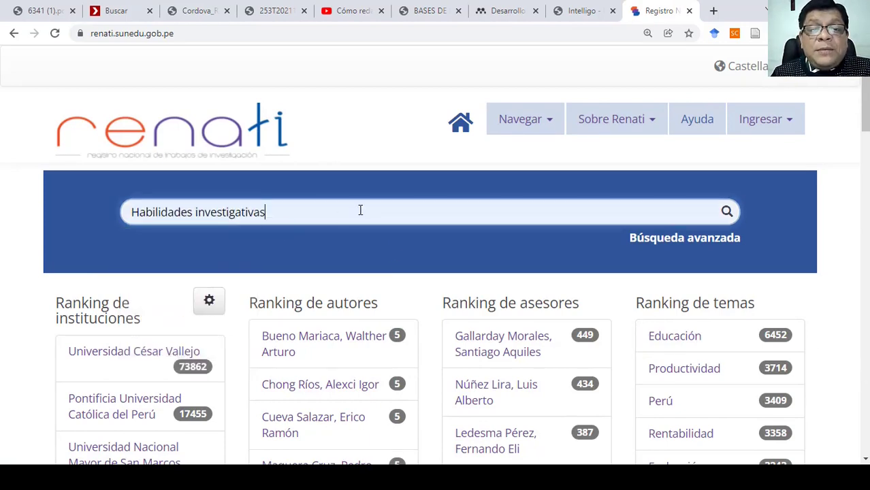
type("en ")
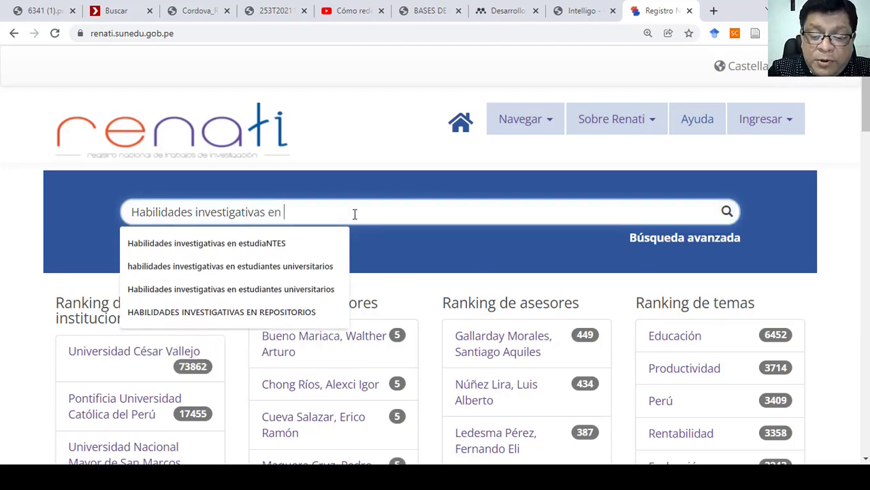
type("universitarios")
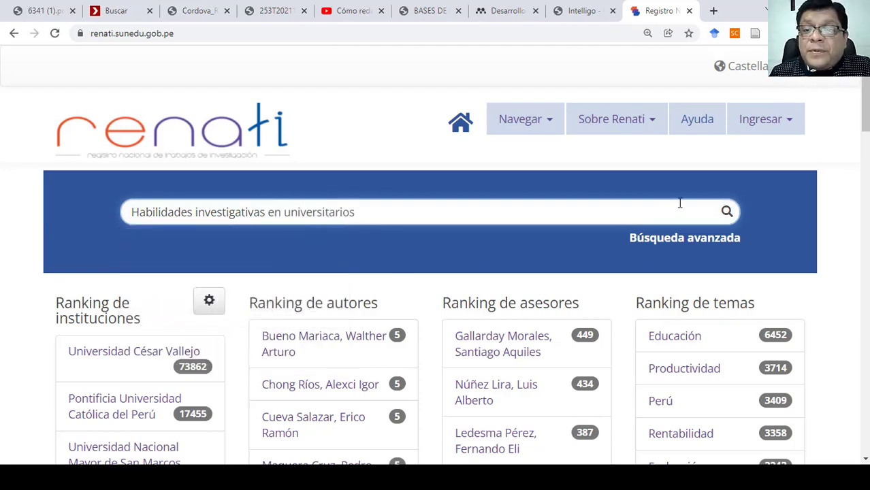
left_click(727, 211)
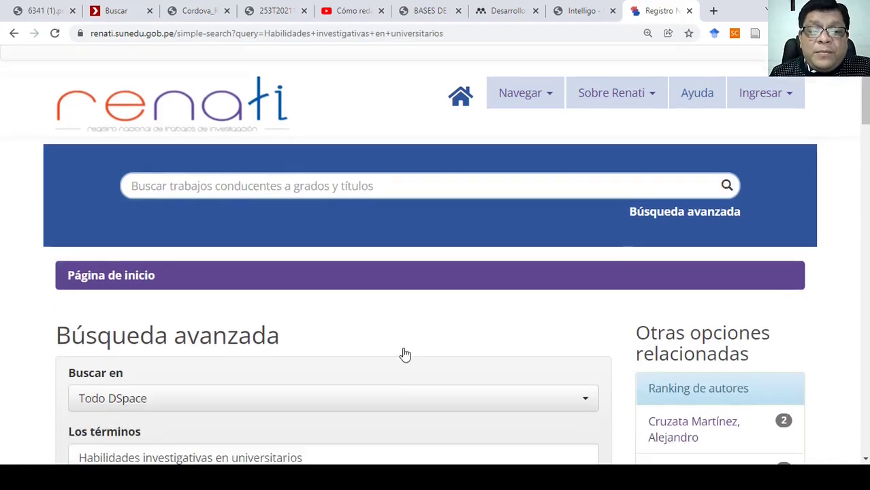
scroll(405, 355, "down", 10)
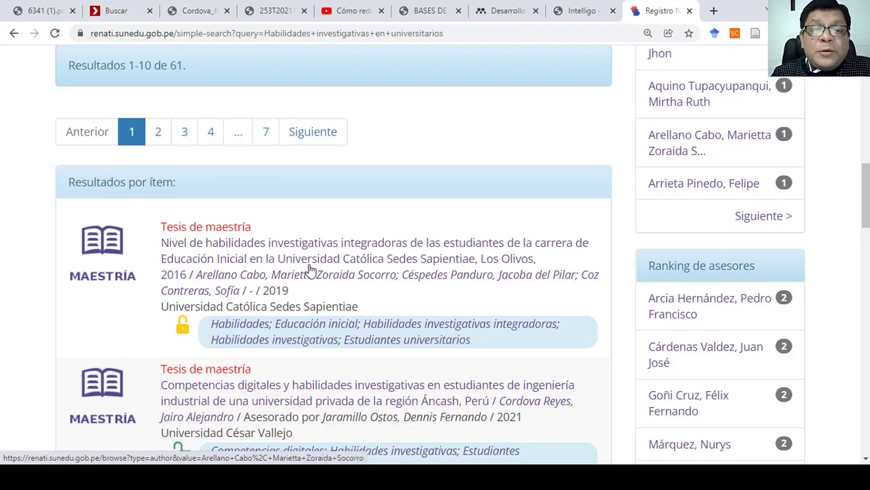
scroll(309, 269, "down", 1)
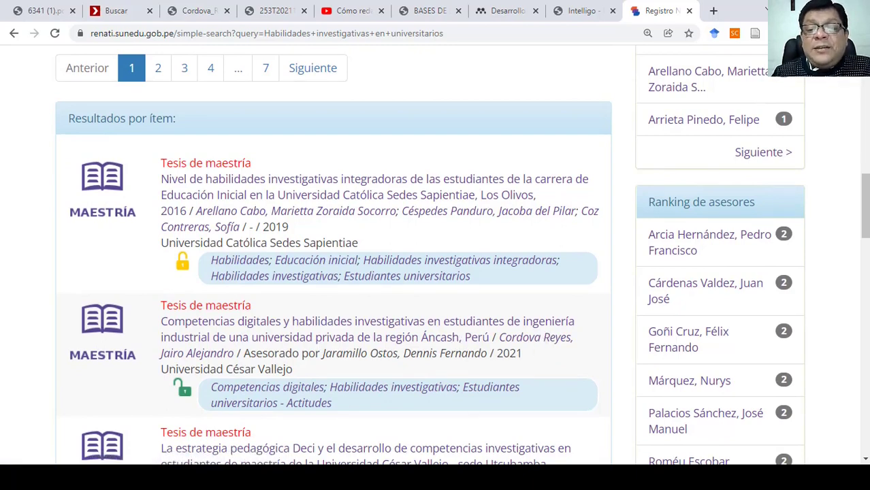
Switch to the "bitácora 1" workbook in Excel, check the logged international antecedents, and return to the Renati results in the browser.
key("alt+Tab")
scroll(253, 249, "up", 5)
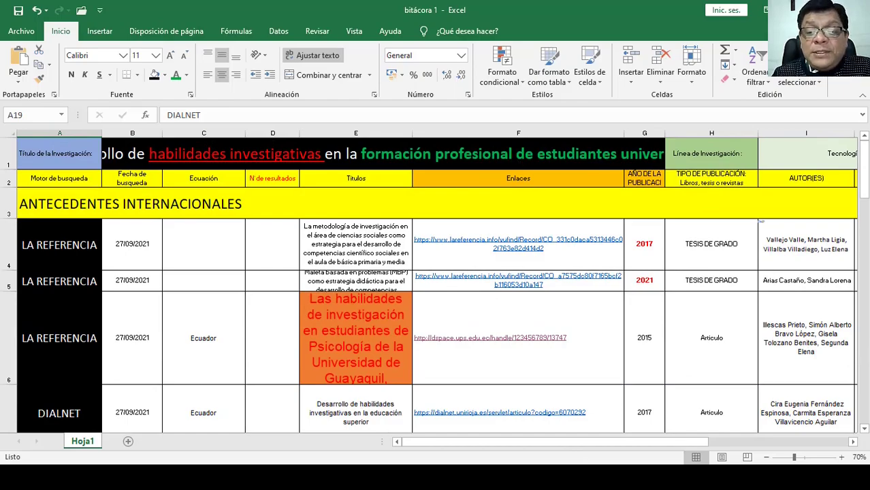
key("alt+Tab")
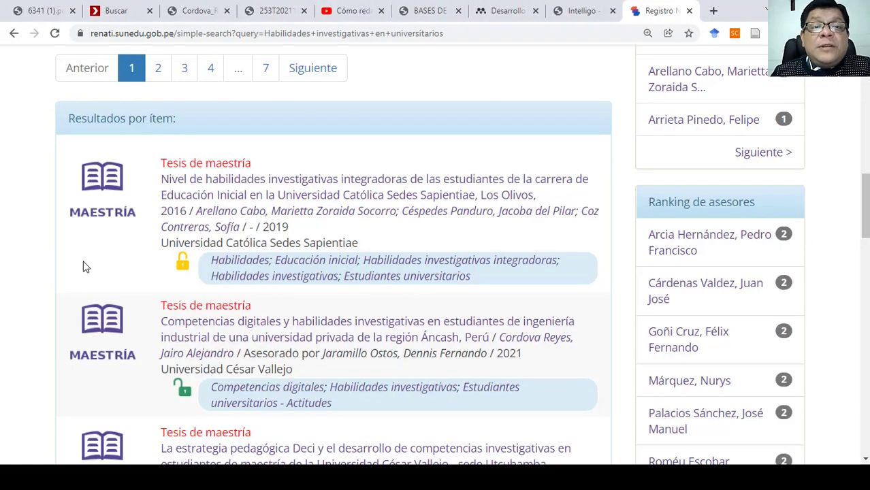
Examine the title page of the thesis "Competencias digitales y habilidades investigativas", highlighting the variable, population and place in its title.
left_click(188, 12)
scroll(378, 176, "down", 4)
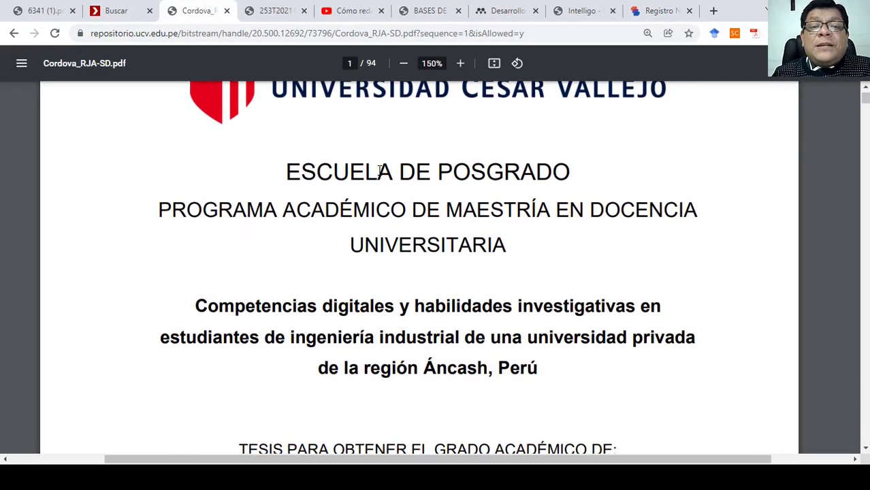
scroll(380, 168, "up", 3)
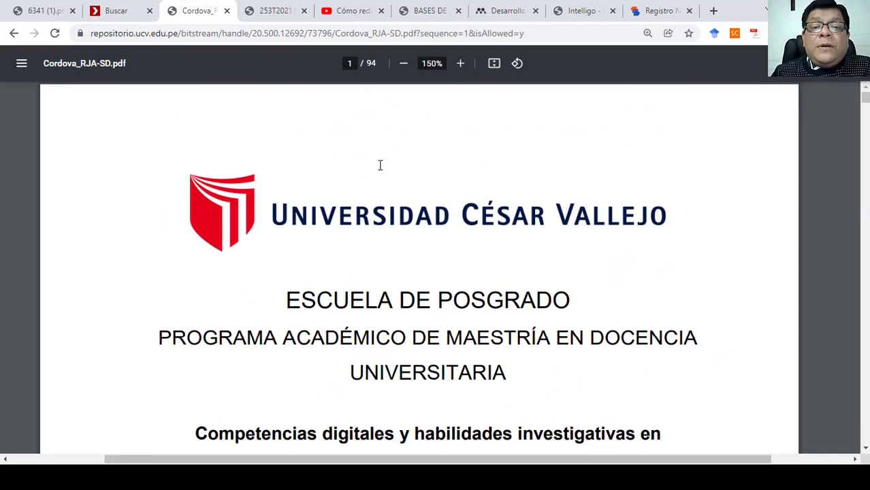
scroll(495, 272, "down", 3)
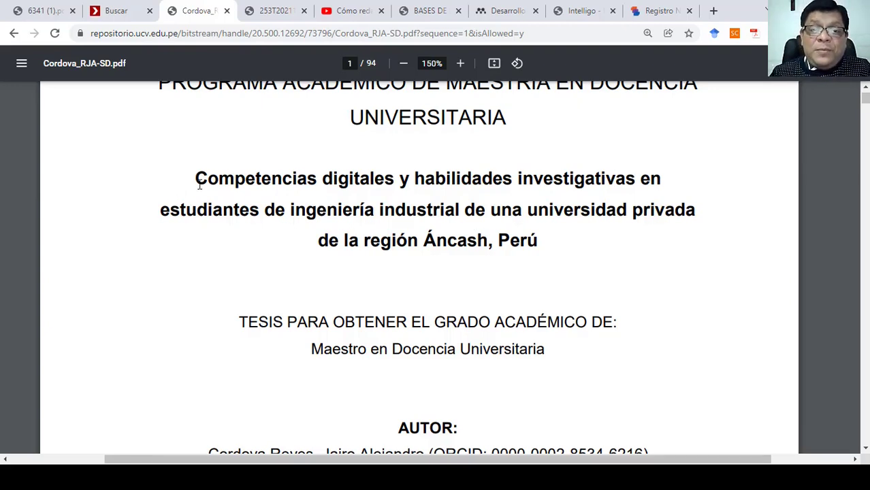
left_click_drag(421, 182, 616, 190)
left_click_drag(267, 213, 632, 214)
left_click_drag(485, 248, 590, 248)
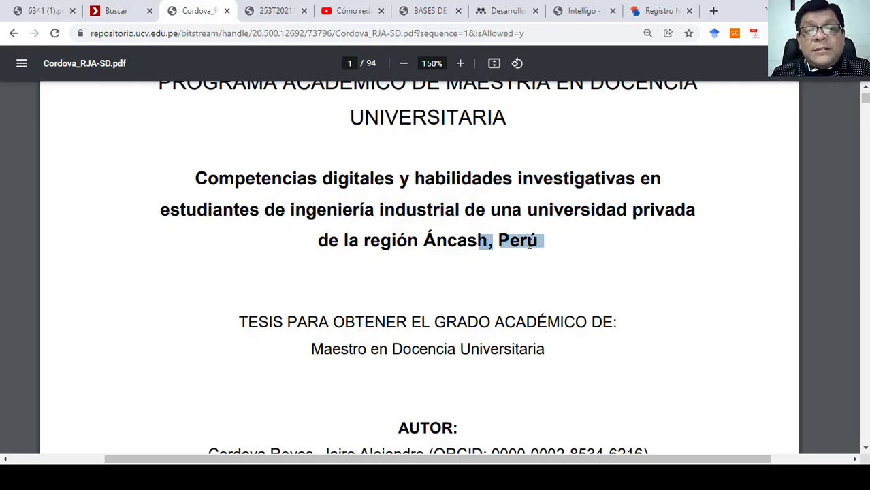
Return to the Renati results and look through the listed theses and the search filter options.
left_click(658, 11)
scroll(342, 277, "down", 5)
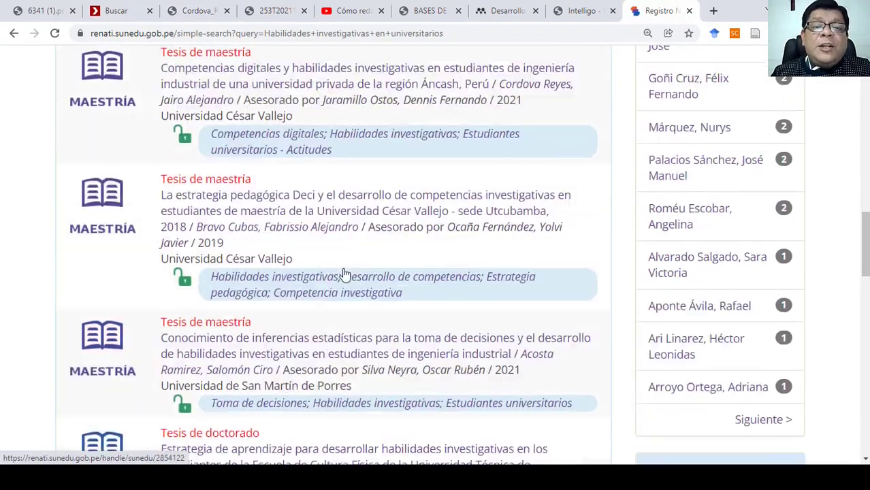
scroll(351, 275, "up", 8)
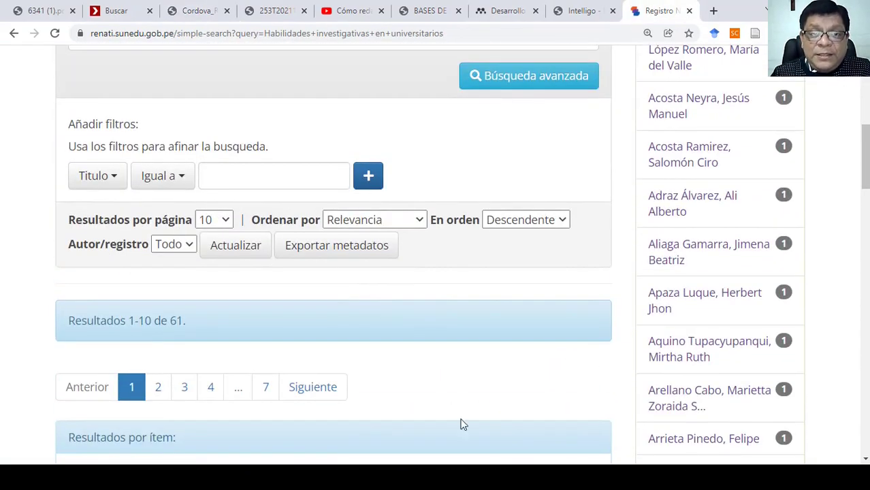
Open the TDX record for the thesis "La competencia investigativa. Interacciones y estrategias", review its details and abstract, and close the page.
left_click(114, 10)
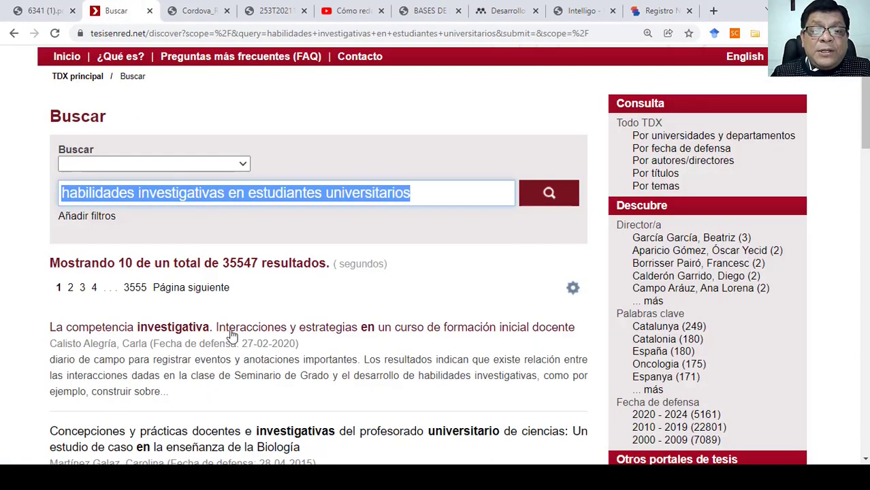
left_click(305, 336)
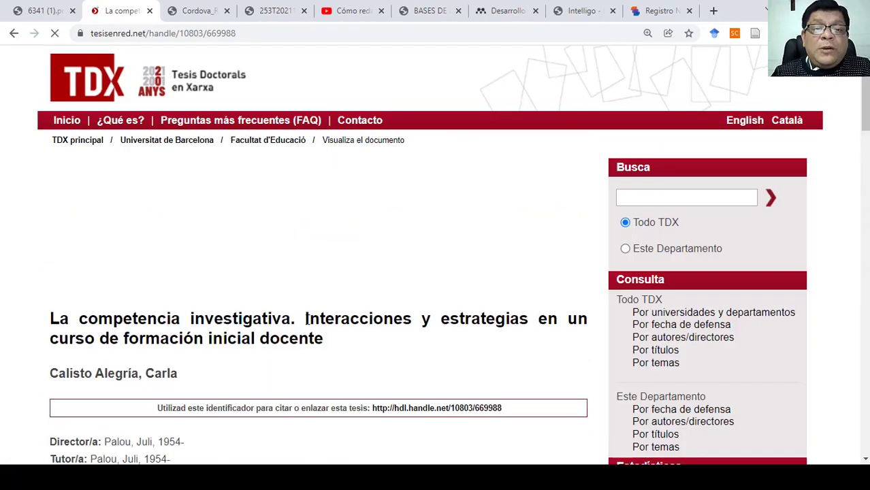
scroll(304, 319, "down", 3)
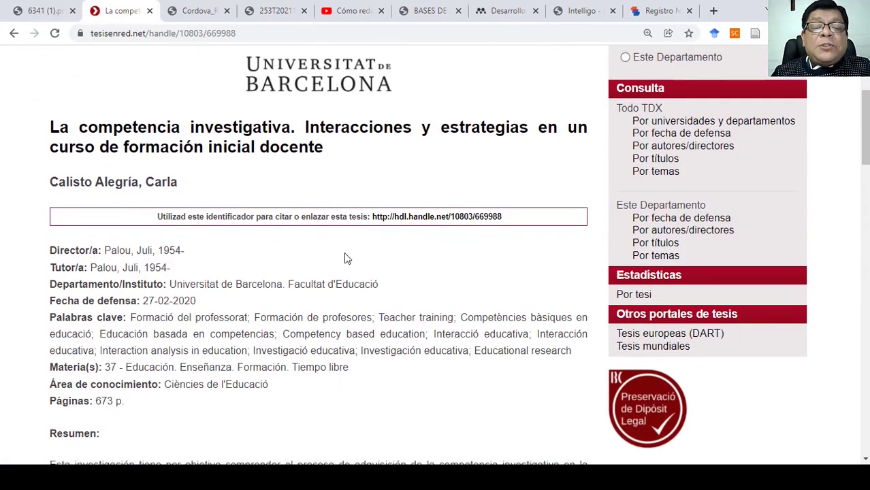
scroll(355, 253, "down", 3)
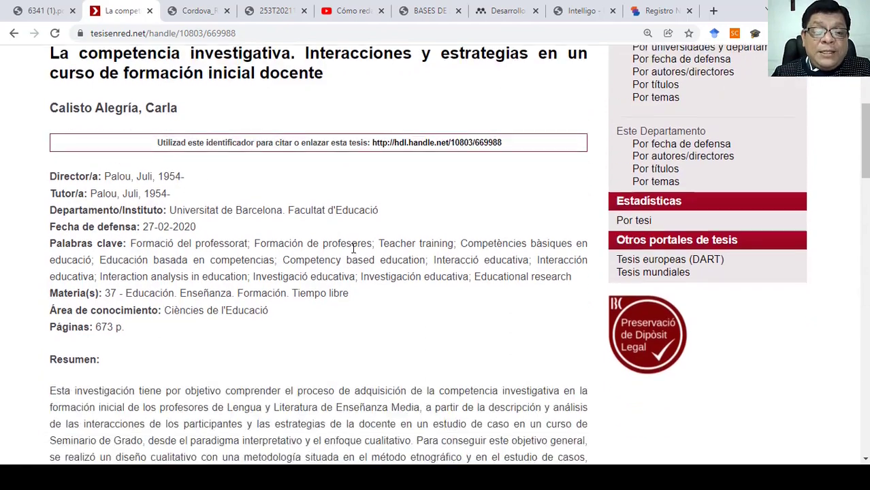
scroll(360, 250, "up", 3)
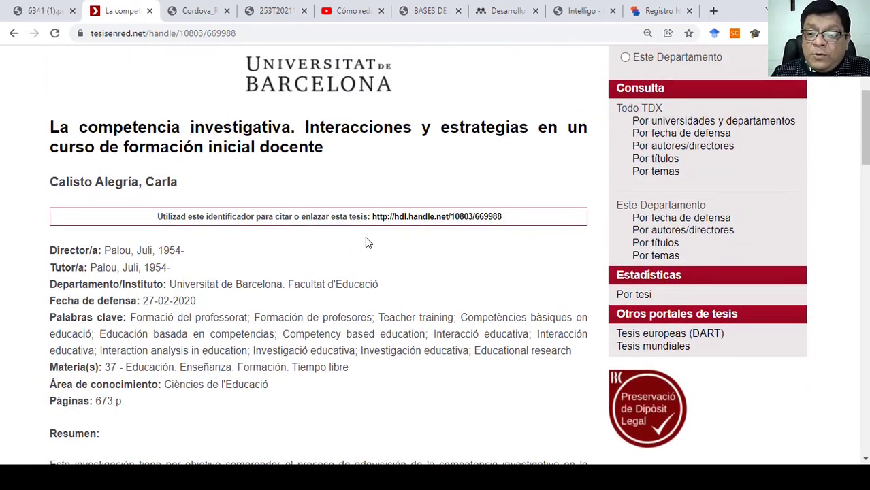
scroll(367, 243, "up", 3)
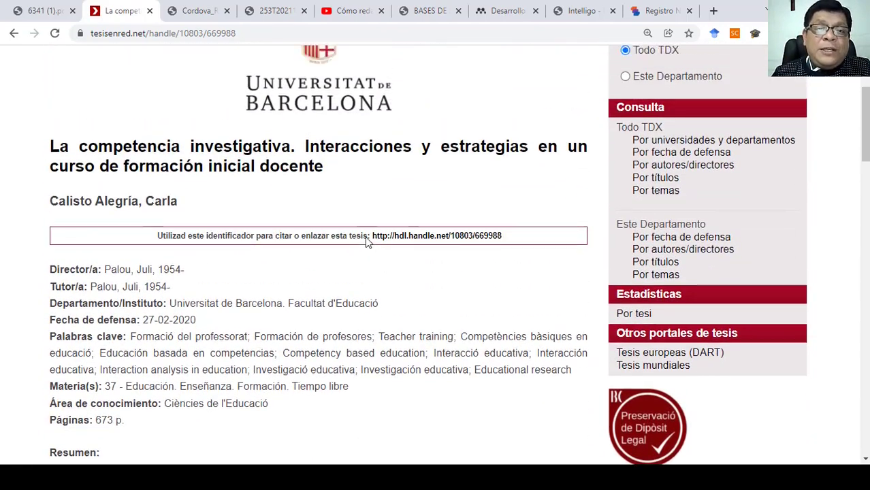
left_click(150, 11)
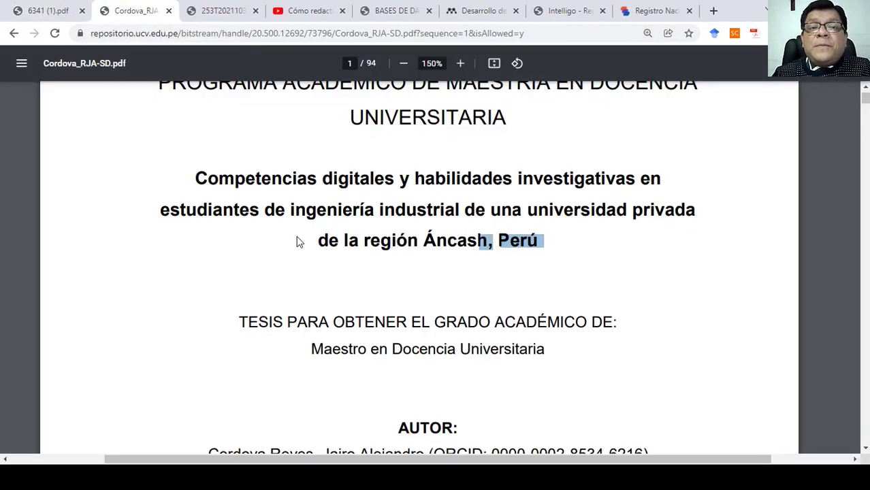
Review the title page of 253T20211038.pdf and highlight the student population named in the thesis title.
left_click(222, 10)
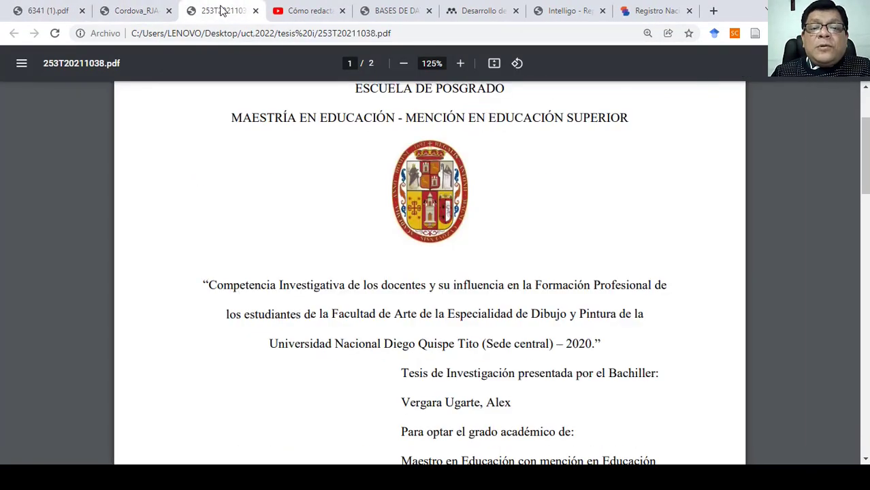
scroll(404, 261, "up", 2)
scroll(404, 257, "down", 1)
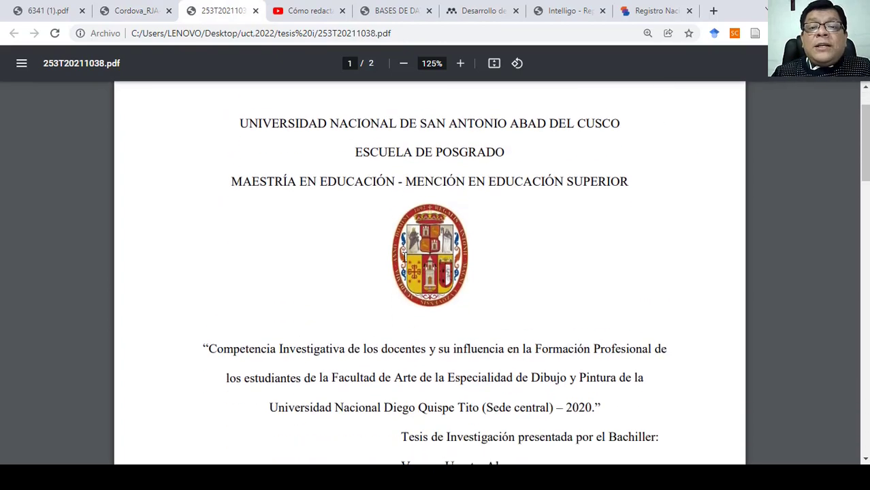
scroll(404, 255, "down", 3)
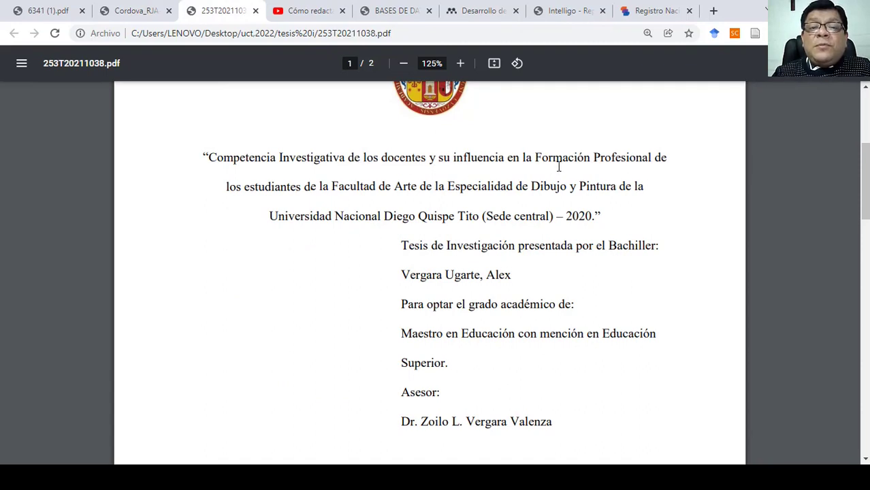
left_click_drag(244, 188, 494, 181)
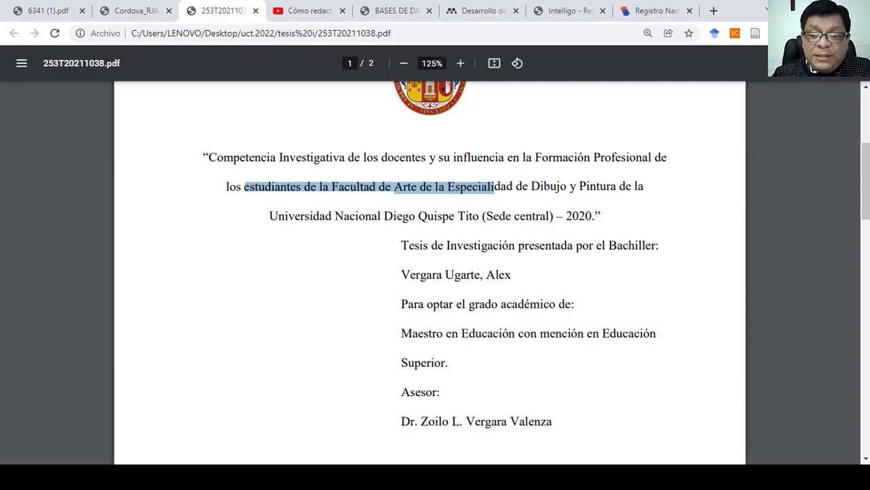
Switch to the Excel workbook bitácora 1 and review the international, national and local/regional antecedent sections with their search engines and entries.
key("alt+Tab")
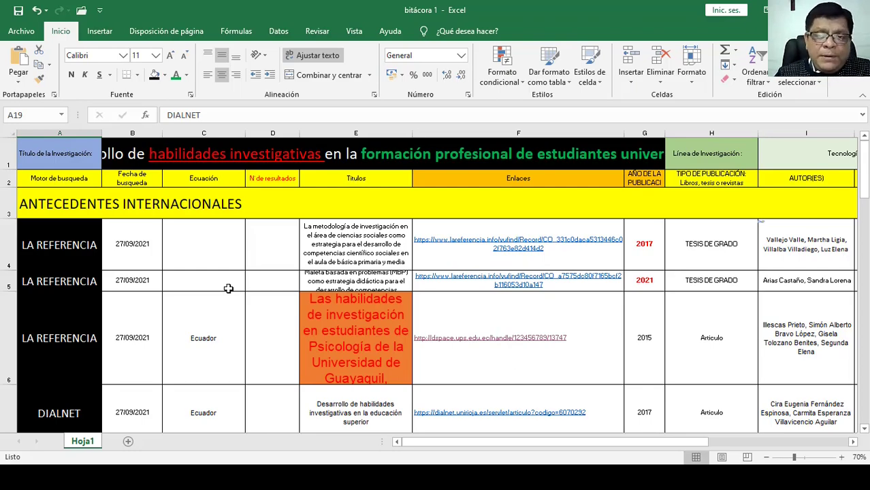
scroll(186, 317, "down", 2)
scroll(240, 306, "down", 6)
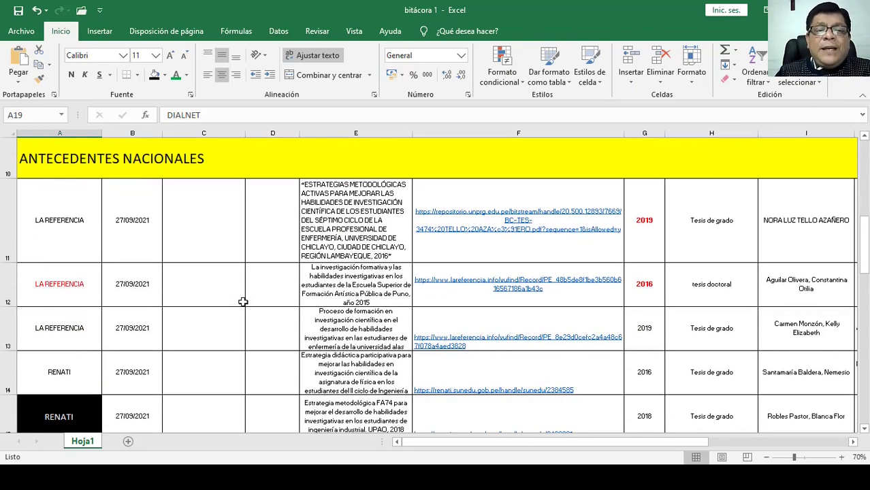
scroll(179, 246, "down", 1)
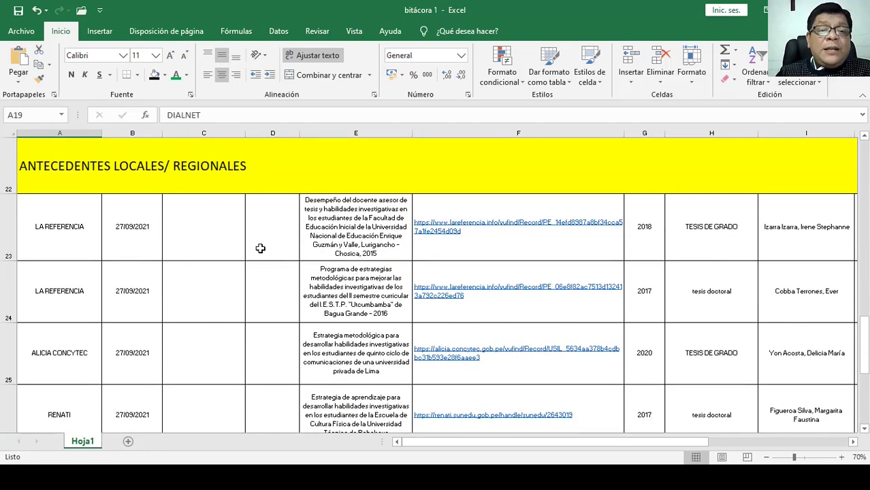
scroll(262, 246, "up", 5)
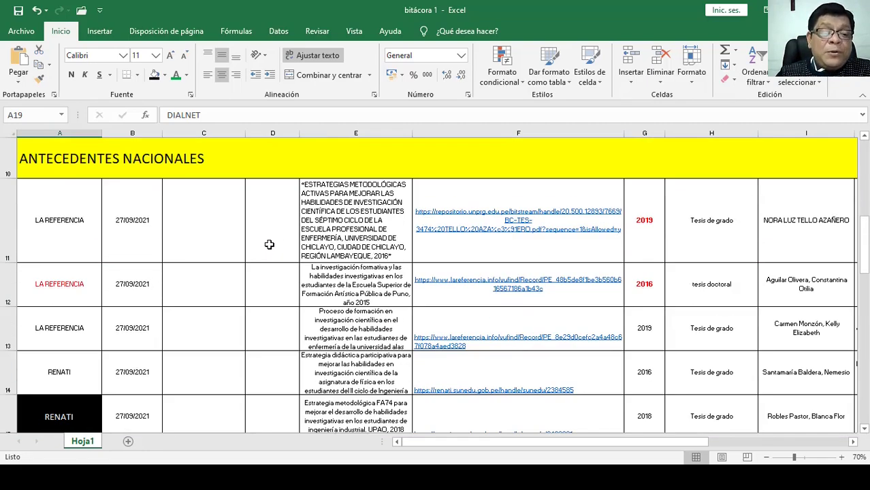
scroll(269, 245, "down", 2)
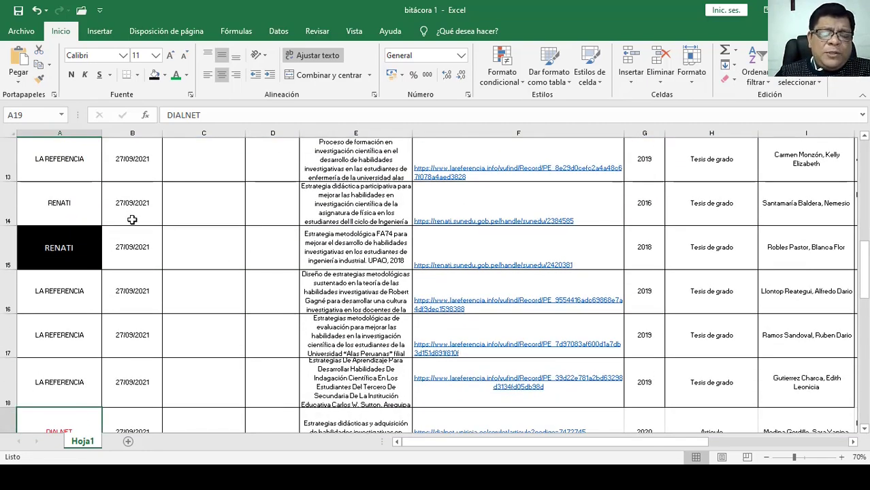
scroll(295, 300, "down", 9)
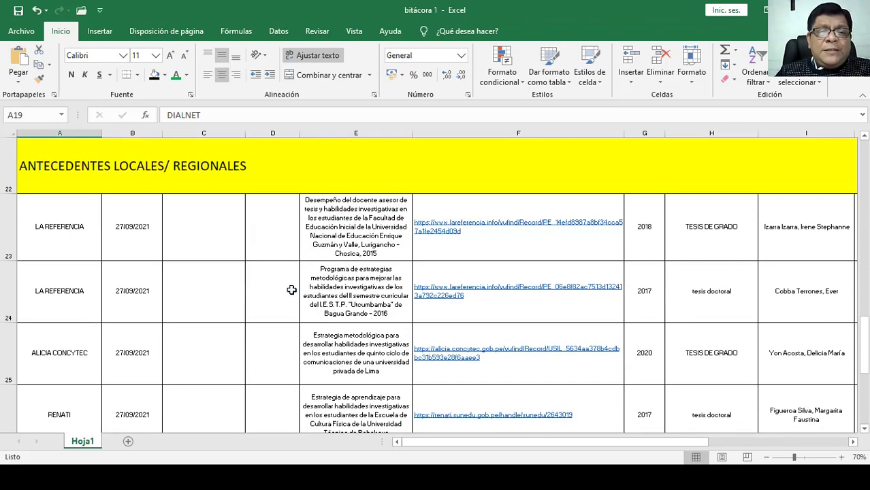
scroll(228, 262, "up", 3)
scroll(227, 256, "up", 1)
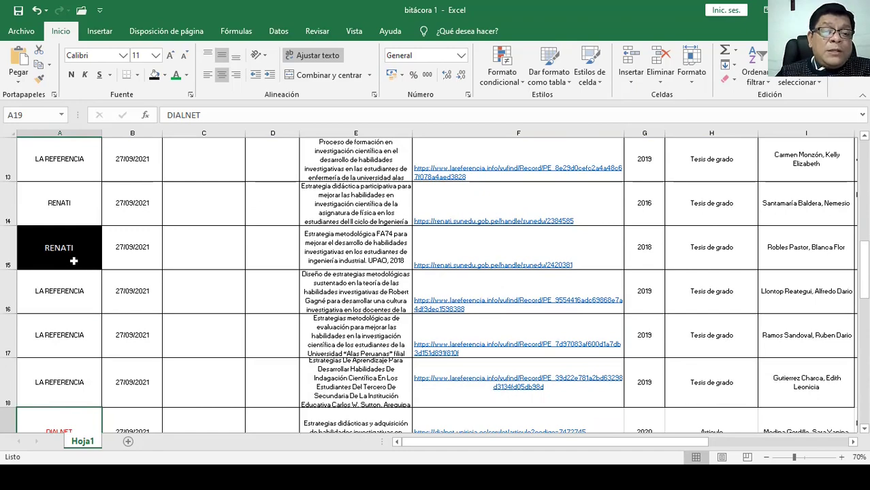
scroll(73, 260, "down", 8)
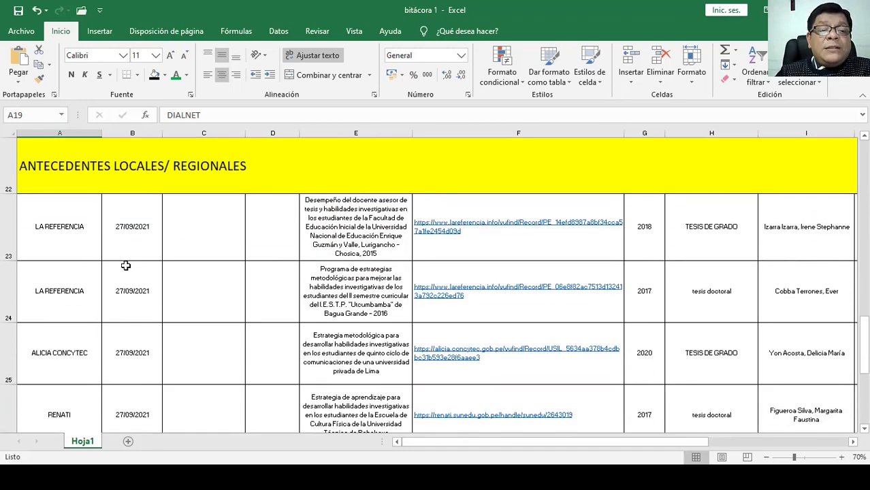
left_click(56, 305)
scroll(88, 298, "up", 2)
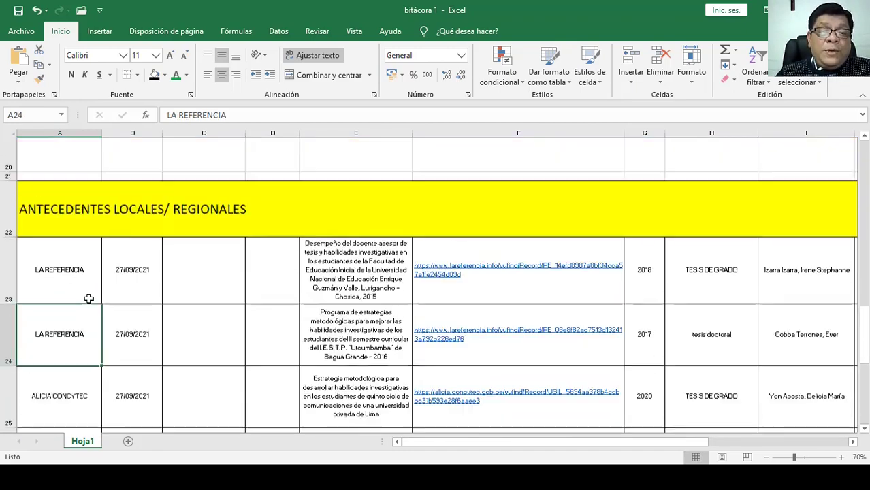
scroll(92, 294, "up", 3)
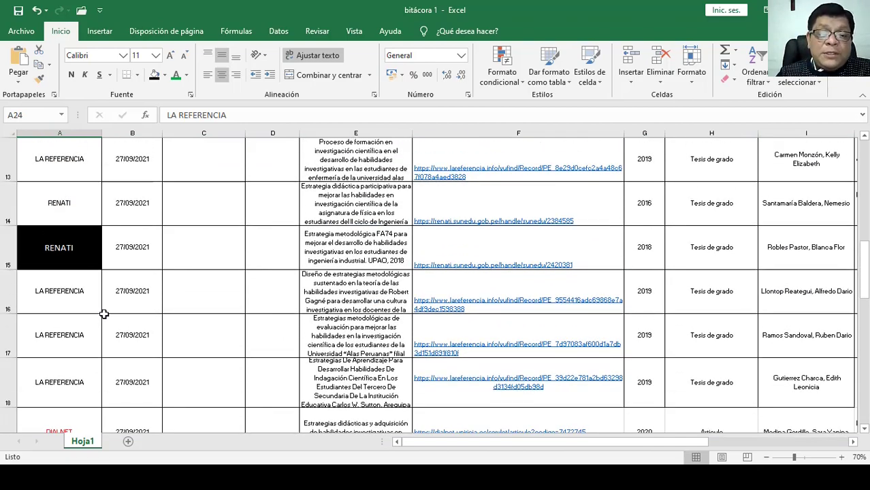
scroll(241, 310, "up", 5)
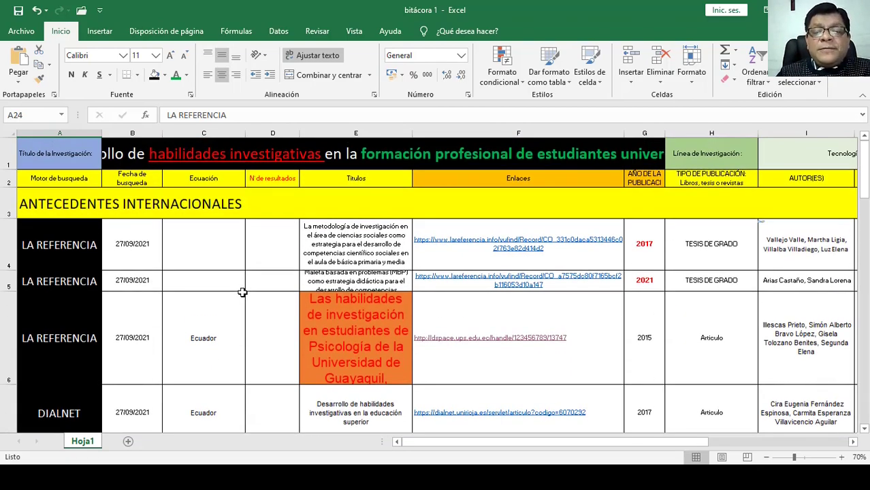